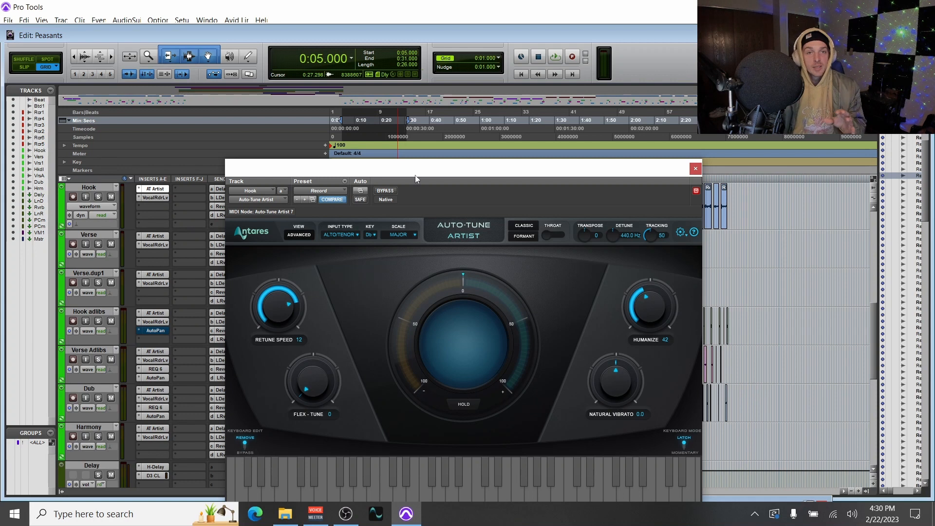
# - Play back the hook from the 6-second mark and stop after about 12 seconds
pyautogui.moveTo(410, 170); pyautogui.dragTo(430, 256)
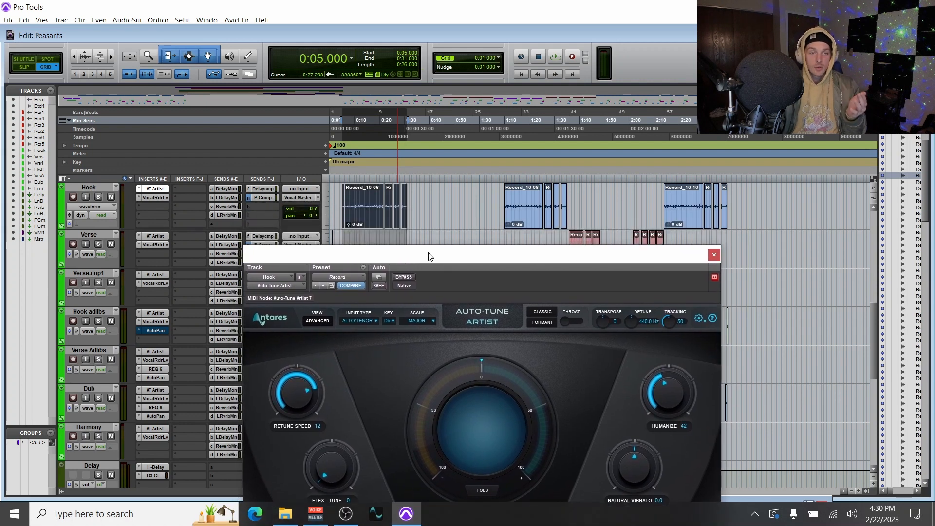
pyautogui.click(345, 178)
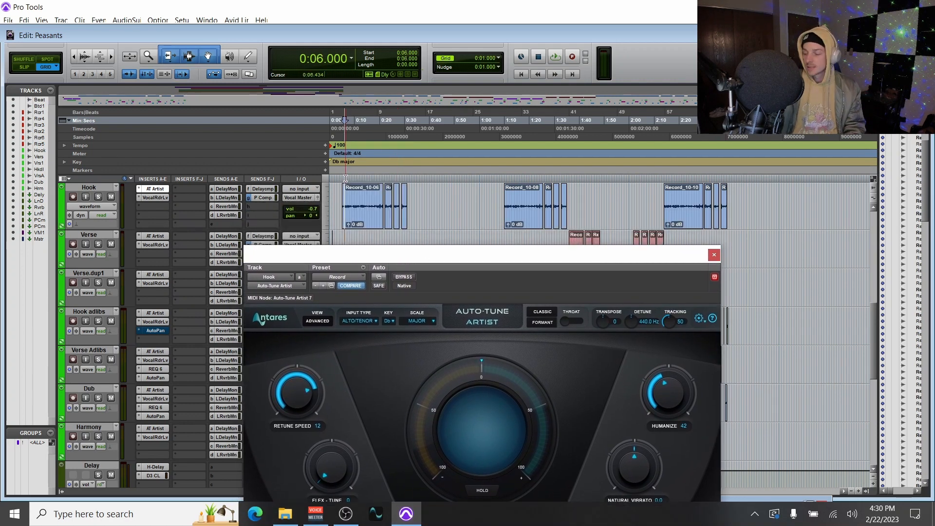
pyautogui.press('space')
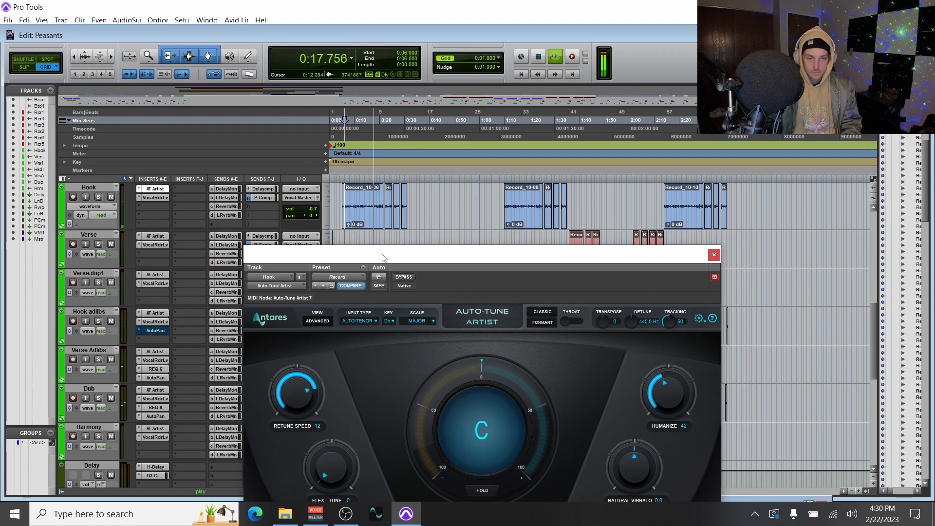
pyautogui.press('space')
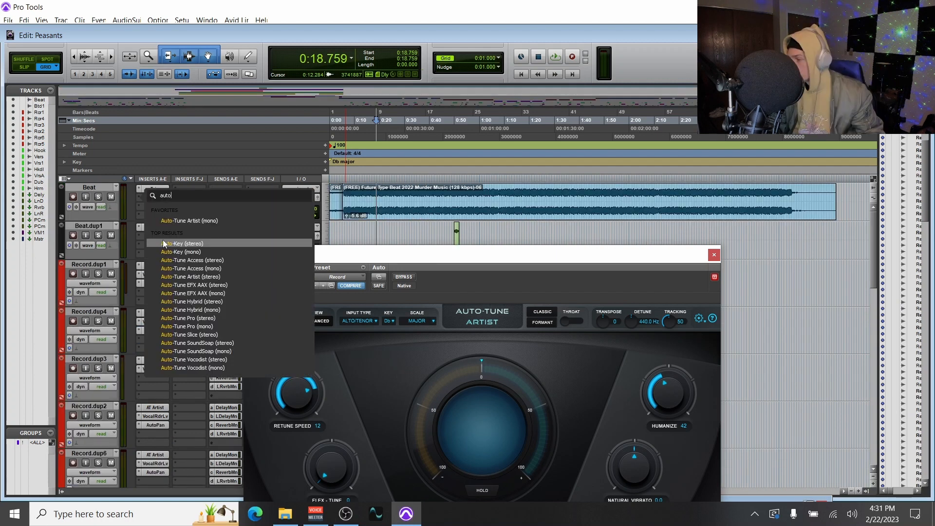
# - Insert the Auto-Key (stereo) plug-in on the Beat track, in the insert slot below Trim
pyautogui.click(163, 241)
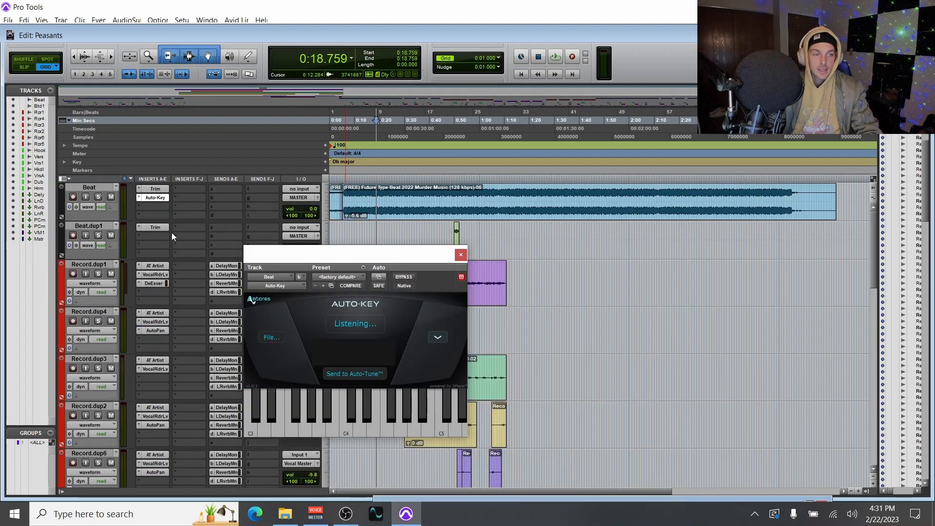
pyautogui.moveTo(302, 251); pyautogui.dragTo(438, 152)
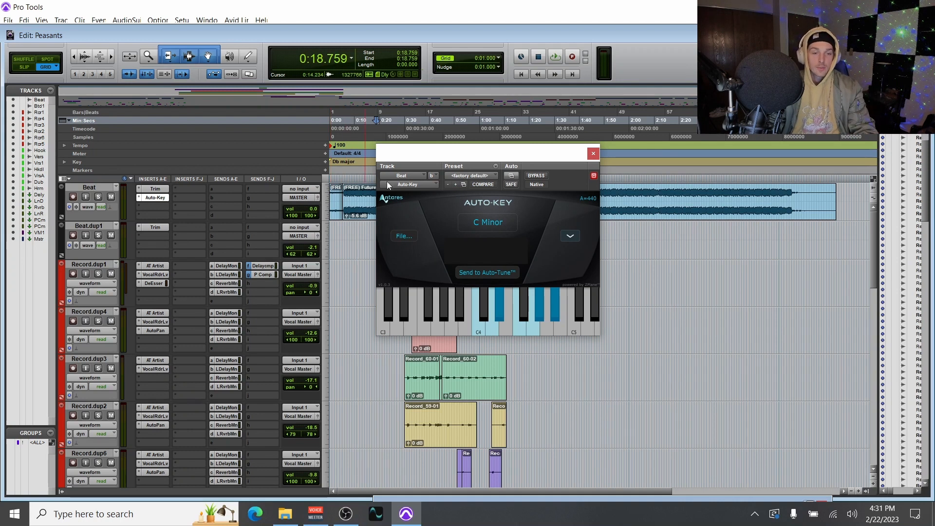
pyautogui.moveTo(438, 185); pyautogui.dragTo(586, 162)
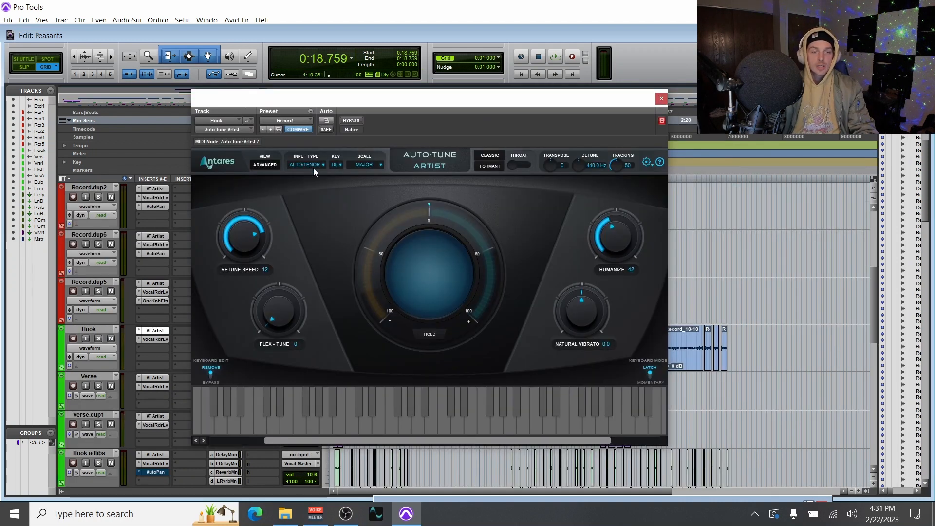
# - Examine the input type, key and scale options of Auto-Tune Artist on the Hook track
pyautogui.click(322, 165)
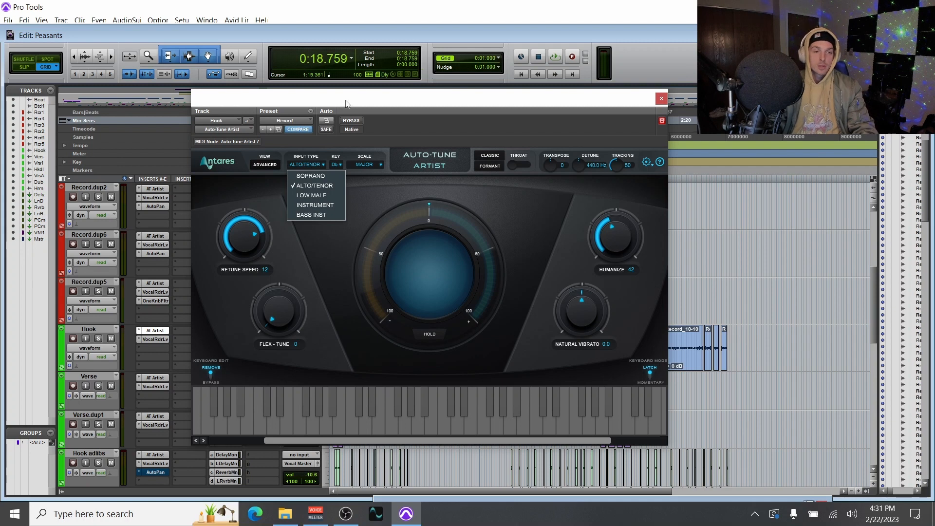
pyautogui.moveTo(346, 103); pyautogui.dragTo(352, 95)
pyautogui.click(347, 158)
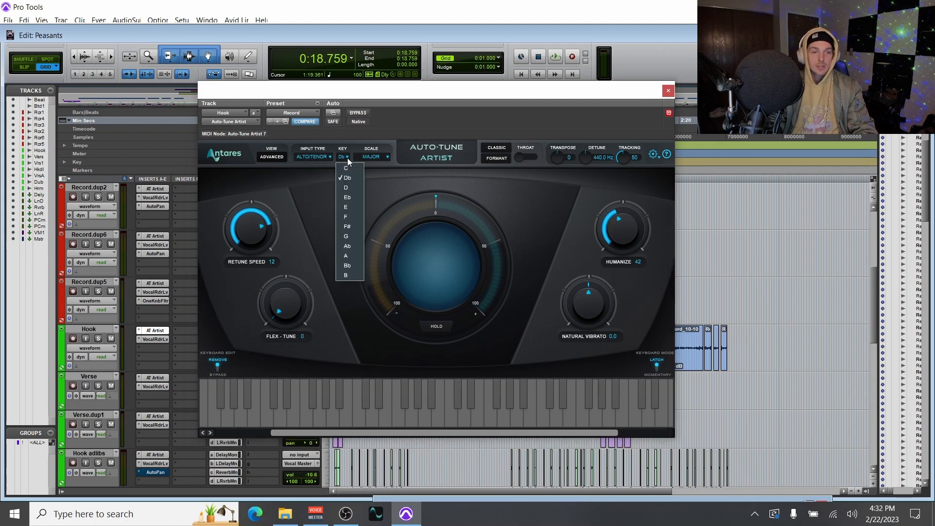
pyautogui.click(387, 157)
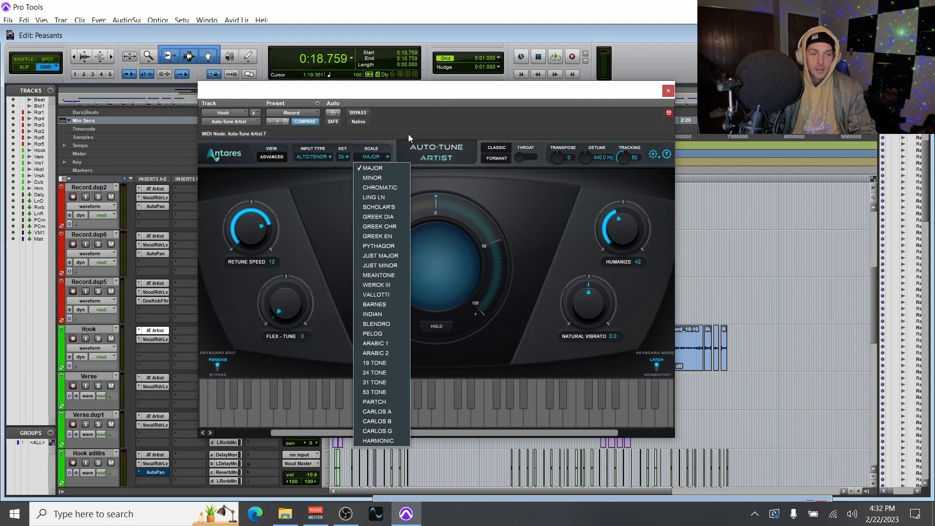
pyautogui.click(386, 159)
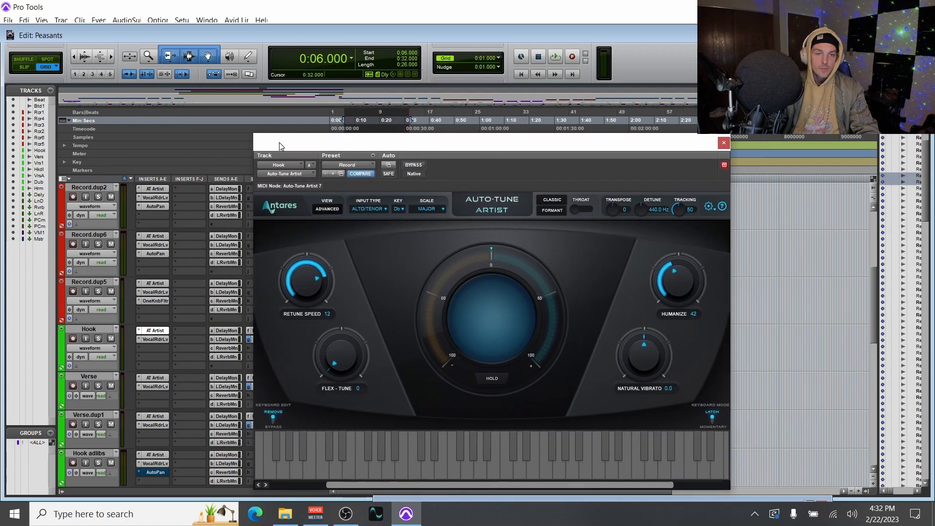
pyautogui.moveTo(279, 142); pyautogui.dragTo(260, 140)
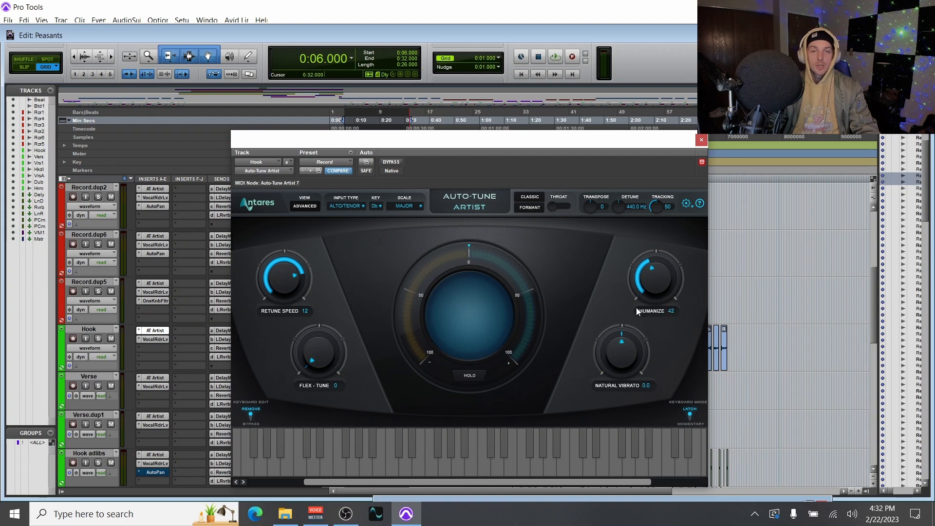
pyautogui.moveTo(449, 146); pyautogui.dragTo(607, 206)
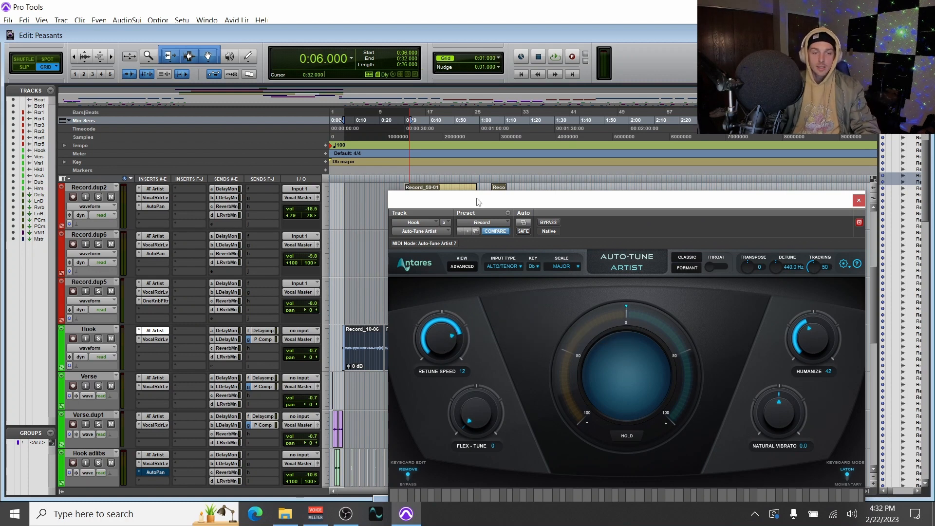
pyautogui.moveTo(477, 202); pyautogui.dragTo(455, 200)
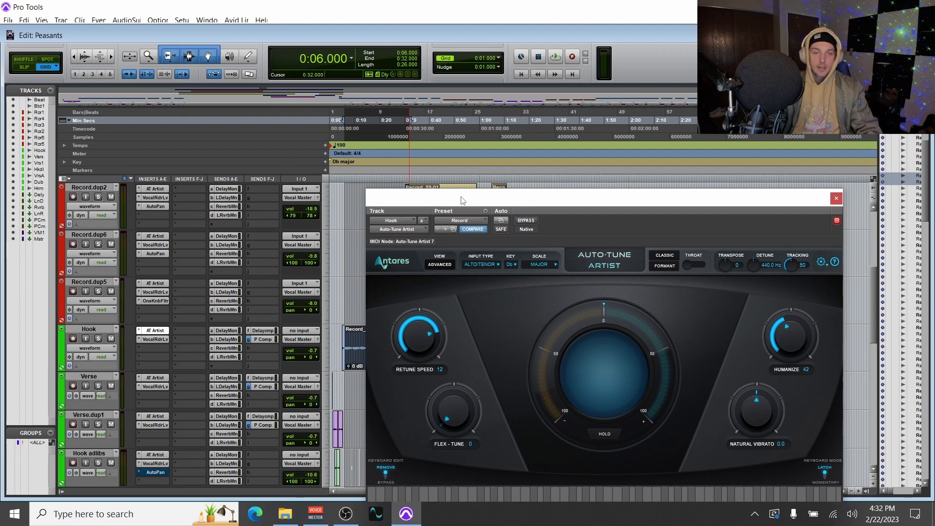
pyautogui.moveTo(463, 200); pyautogui.dragTo(363, 195)
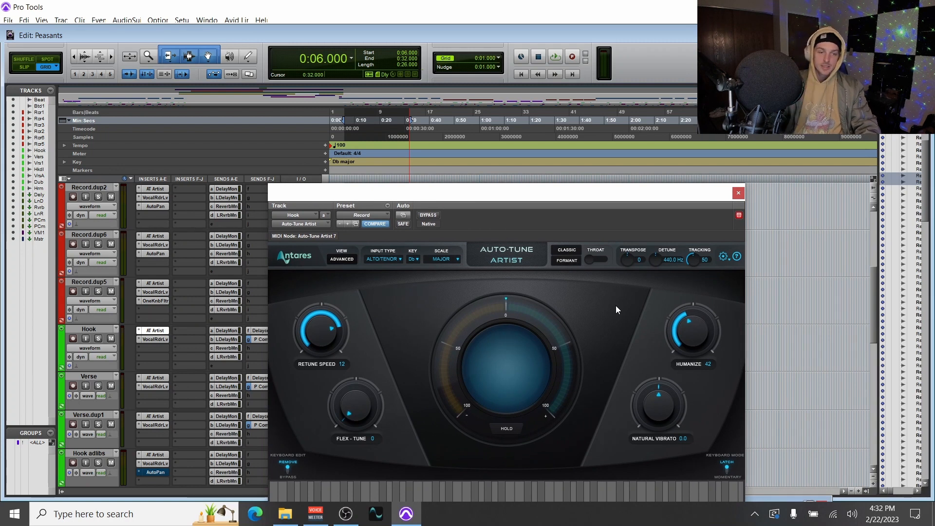
# - Play the selected hook and set Auto-Tune's Humanize to 0 and Retune Speed to 0
pyautogui.moveTo(436, 199); pyautogui.dragTo(456, 129)
pyautogui.press('space')
pyautogui.moveTo(724, 266); pyautogui.dragTo(718, 328)
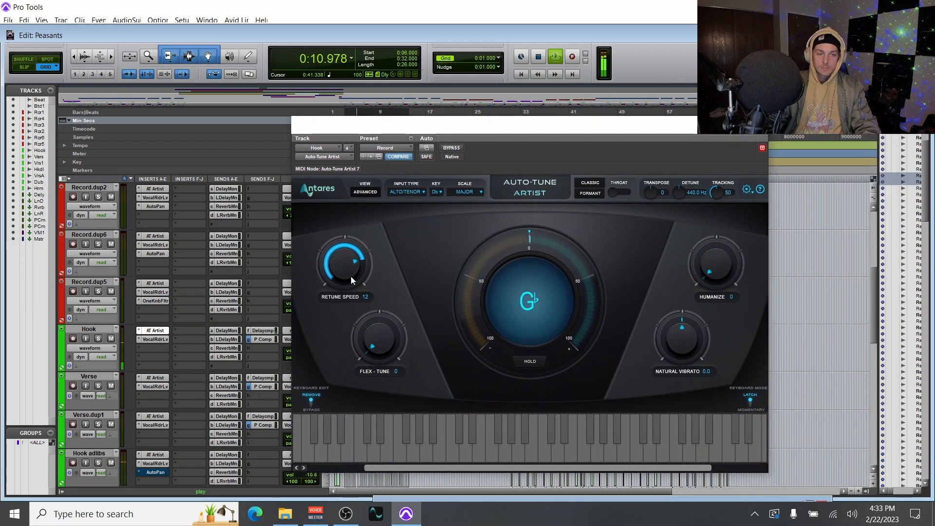
pyautogui.moveTo(351, 276); pyautogui.dragTo(351, 312)
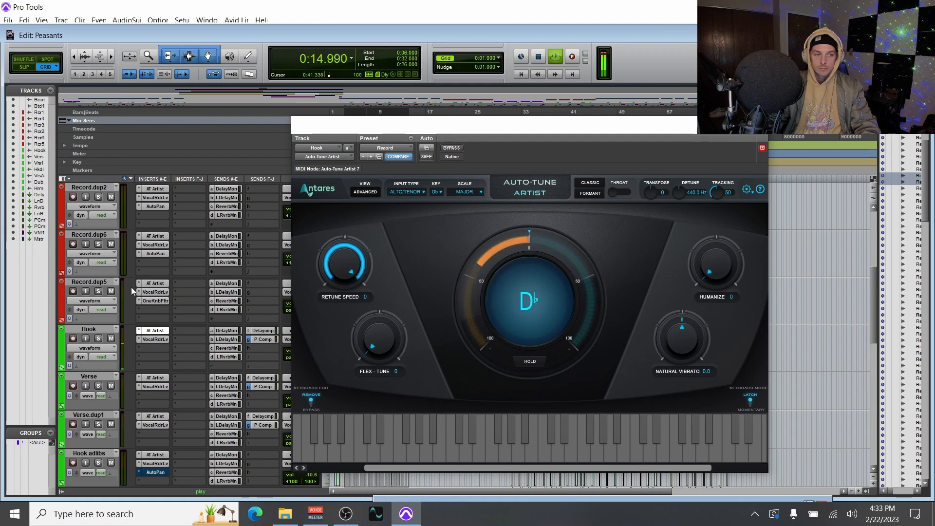
# - Solo the Hook track during playback and stop after listening to the vocal
pyautogui.moveTo(315, 125); pyautogui.dragTo(447, 121)
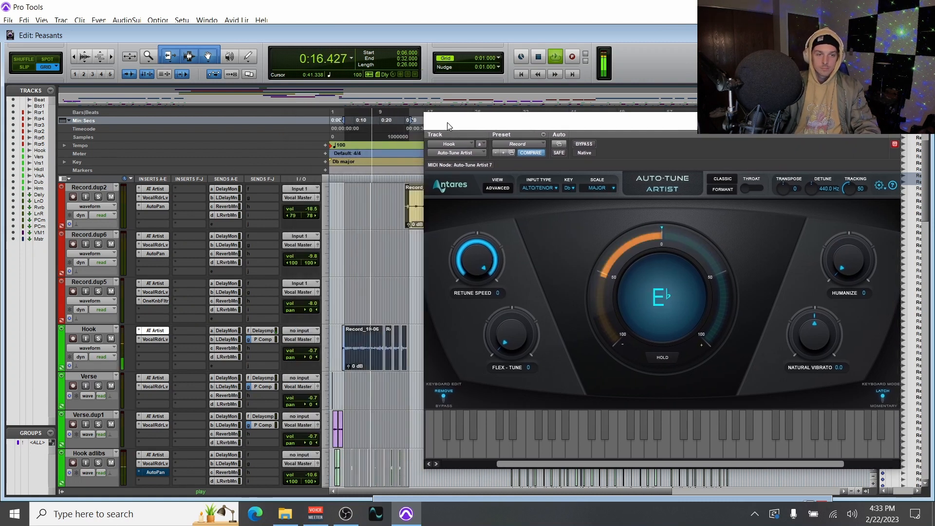
pyautogui.click(99, 337)
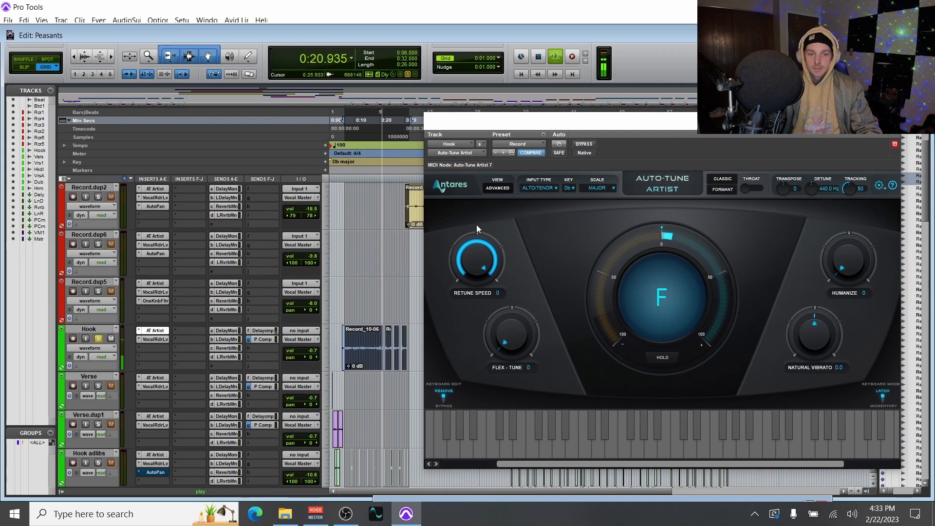
pyautogui.press('space')
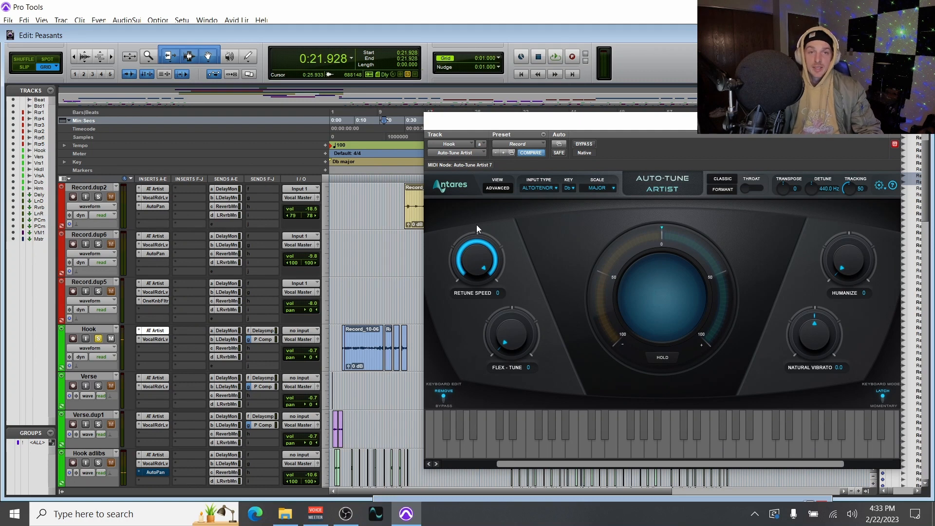
# - Play the soloed hook from the 6-second mark and raise Auto-Tune's Retune Speed to 12
pyautogui.click(344, 180)
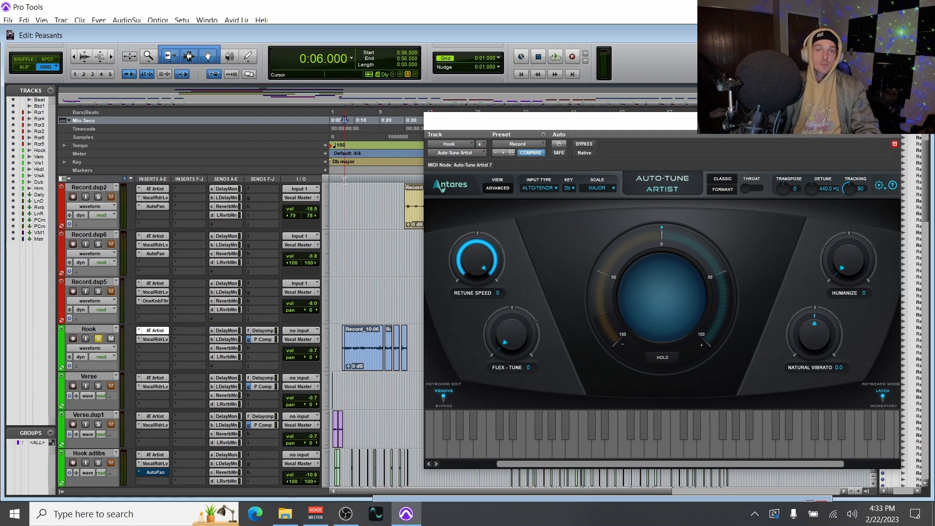
pyautogui.press('space')
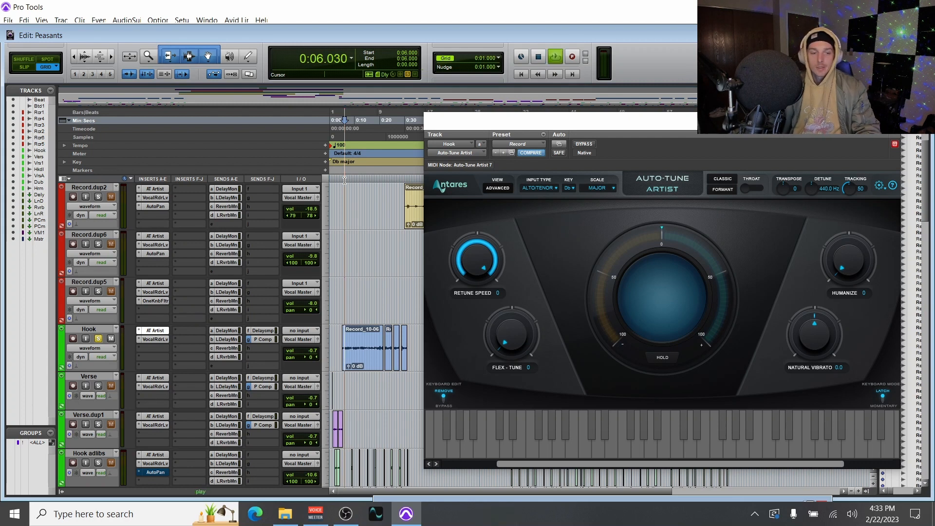
pyautogui.scroll(3, 471, 269)
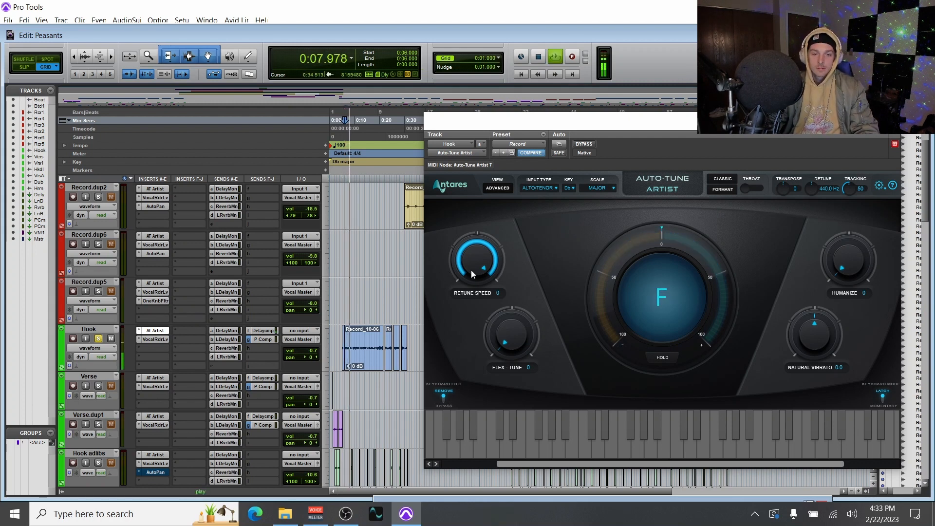
pyautogui.scroll(7, 469, 281)
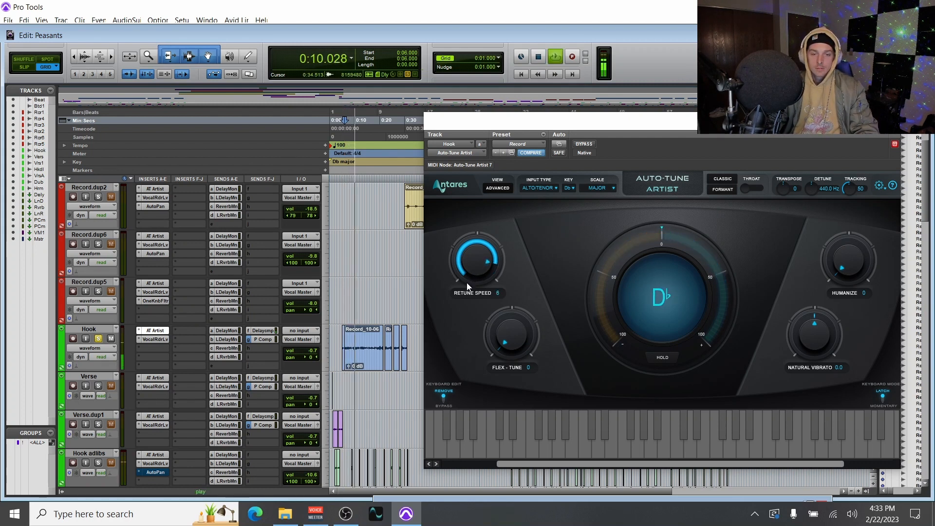
pyautogui.scroll(3, 465, 292)
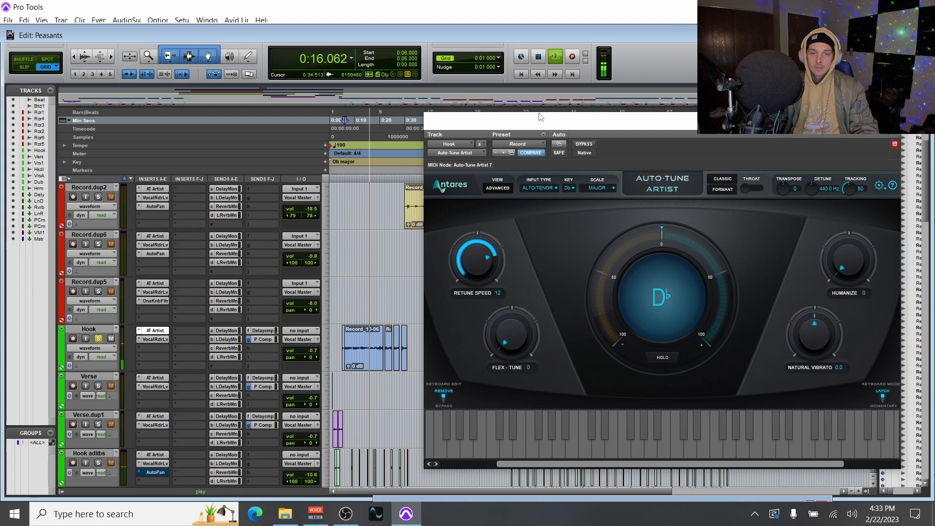
# - Set Humanize to 44 in Auto-Tune Artist on the Hook track and move the plug-in window off the timeline
pyautogui.moveTo(535, 127); pyautogui.dragTo(305, 141)
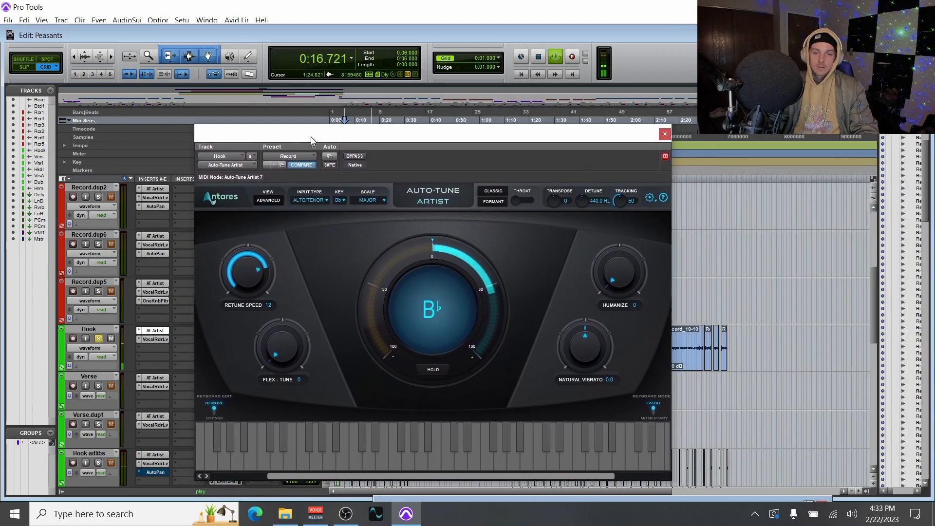
pyautogui.moveTo(613, 281); pyautogui.dragTo(622, 261)
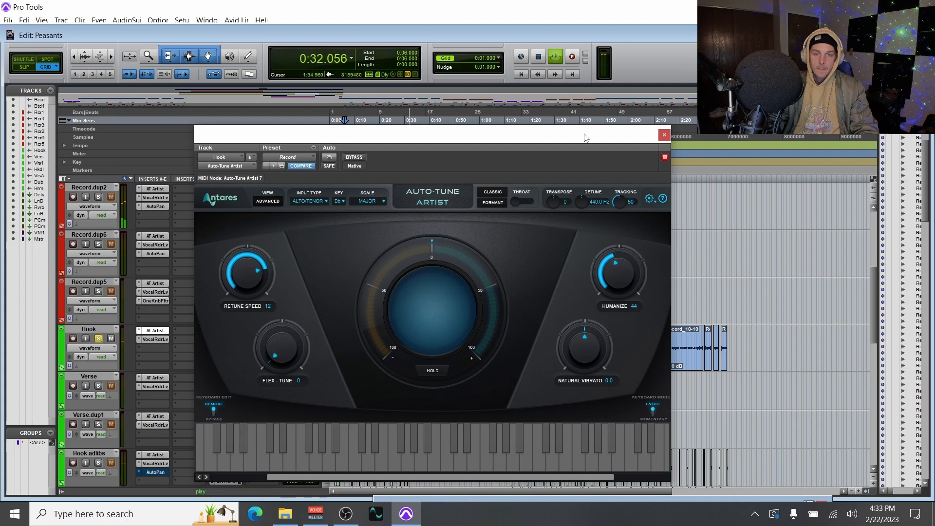
pyautogui.moveTo(516, 143); pyautogui.dragTo(733, 255)
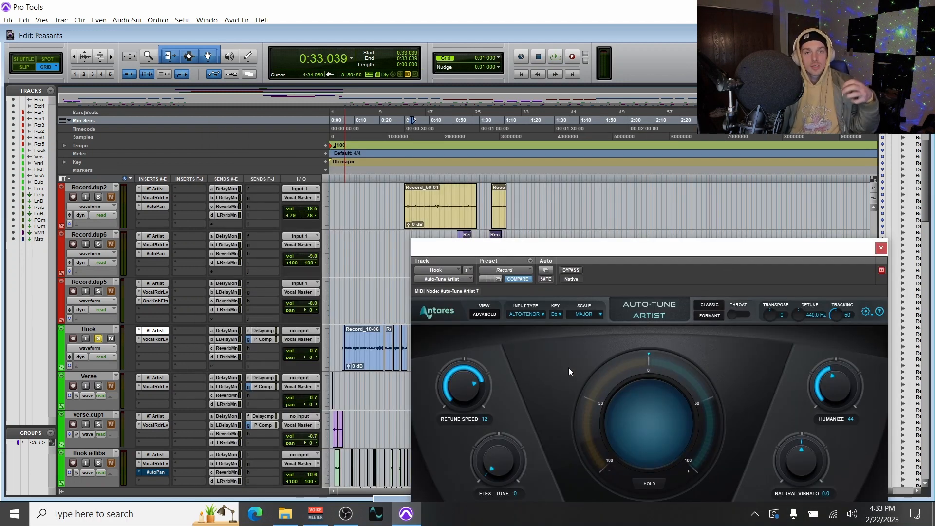
# - Take the Hook track out of solo and play the full mix from the 7-second mark to about 19 seconds
pyautogui.click(347, 180)
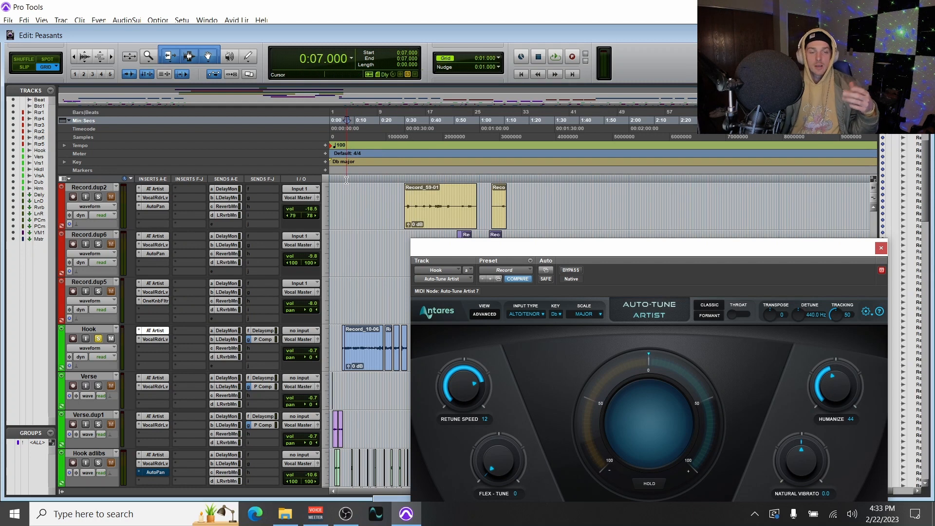
pyautogui.press('space')
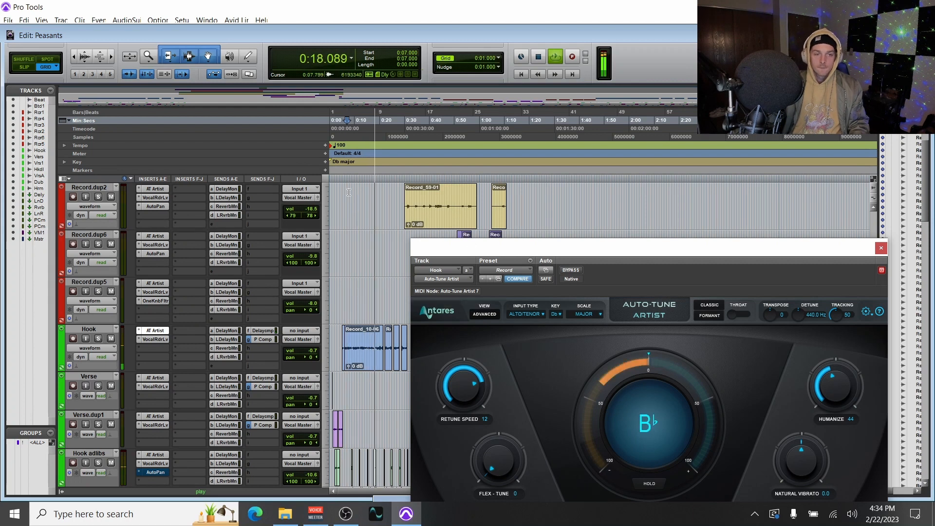
pyautogui.press('space')
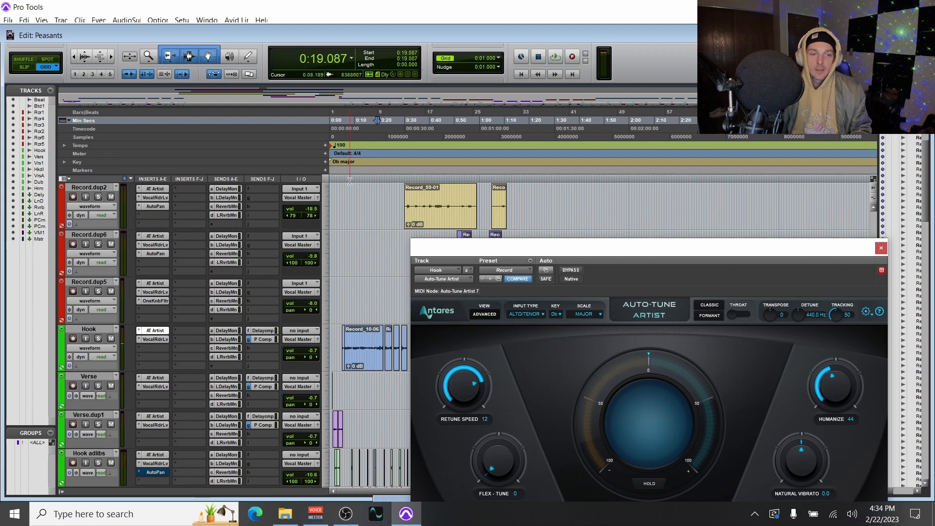
# - Play the mix from the 6-second mark and switch the Hook's Auto-Tune input type to Low Male
pyautogui.click(344, 180)
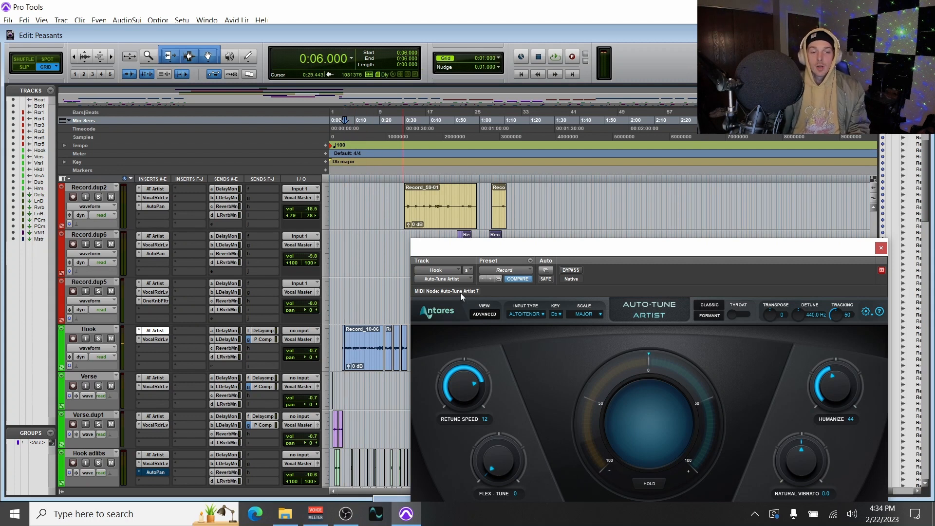
pyautogui.press('space')
pyautogui.click(524, 313)
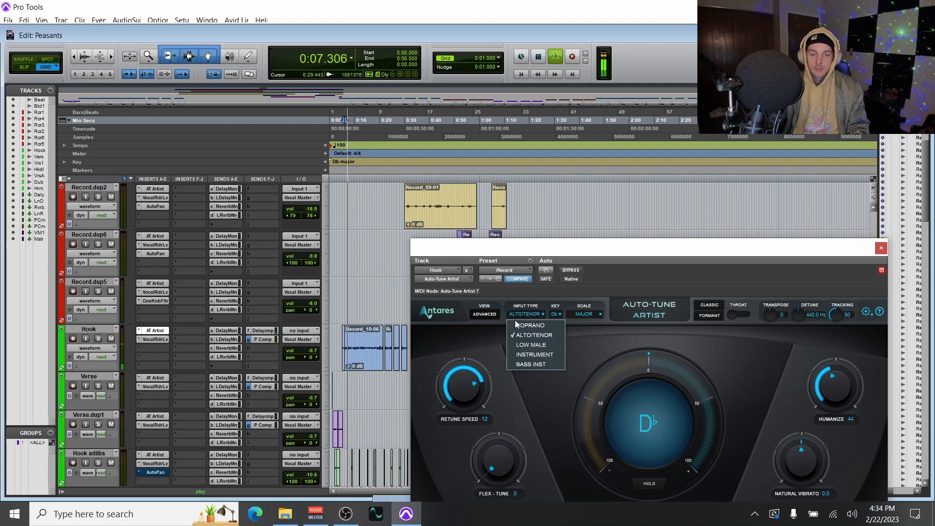
pyautogui.click(525, 345)
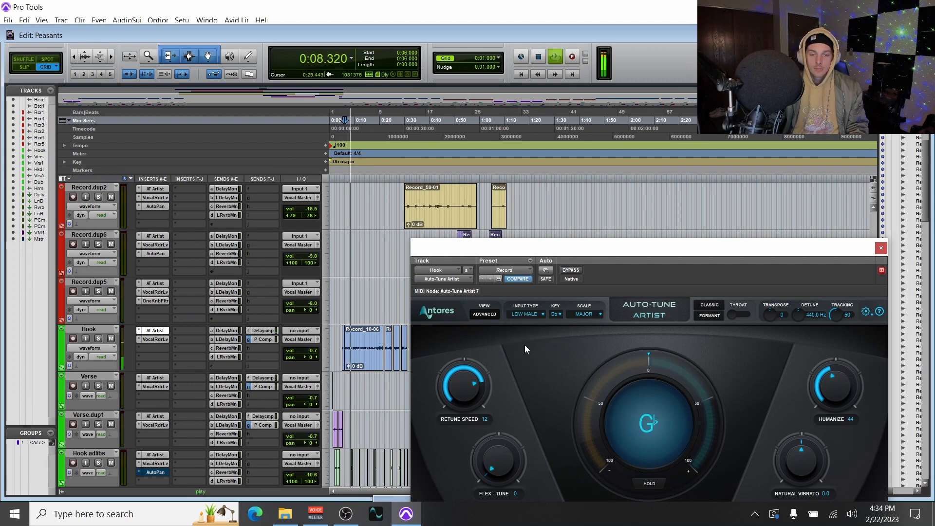
# - Return the Hook's Auto-Tune input type to Alto/Tenor and stop playback
pyautogui.click(531, 315)
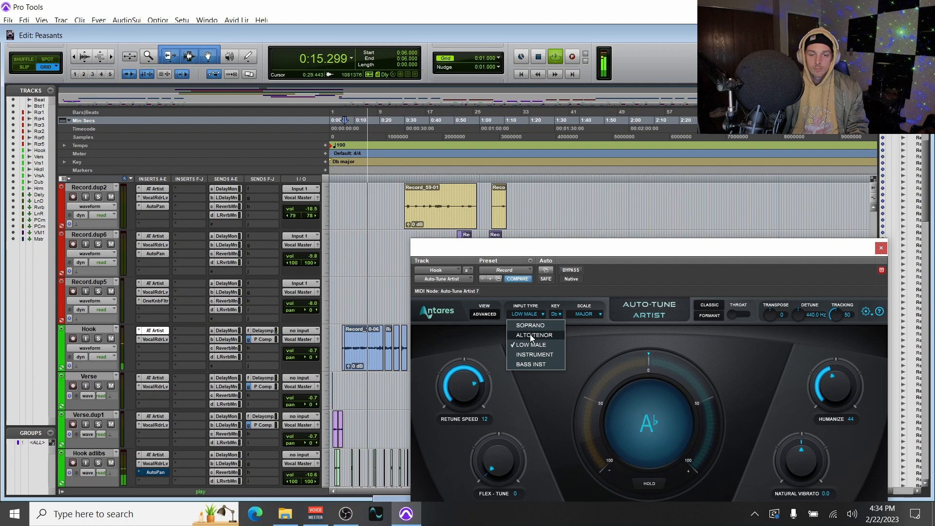
pyautogui.click(531, 336)
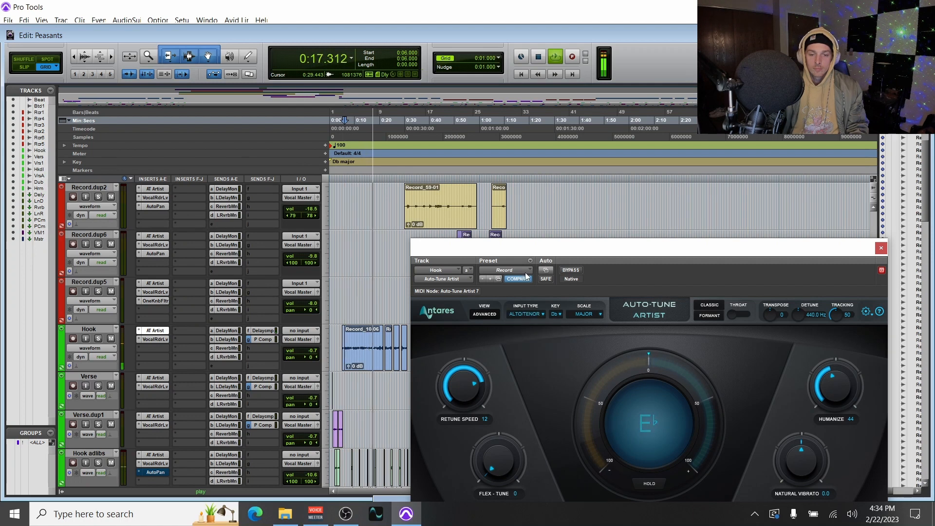
pyautogui.press('space')
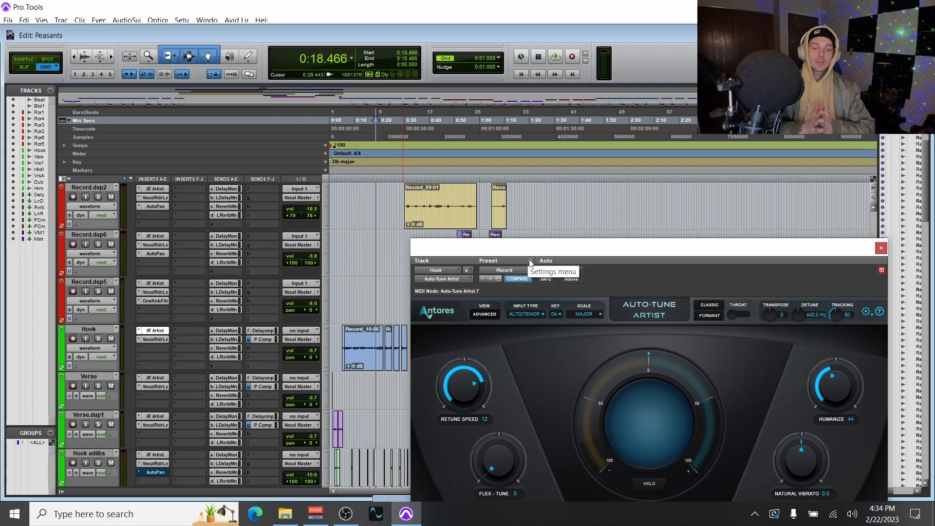
# - Play the session from the 29-second mark to about 44 seconds with Auto-Tune Artist open on the Record.dup1 track
pyautogui.scroll(5, 189, 307)
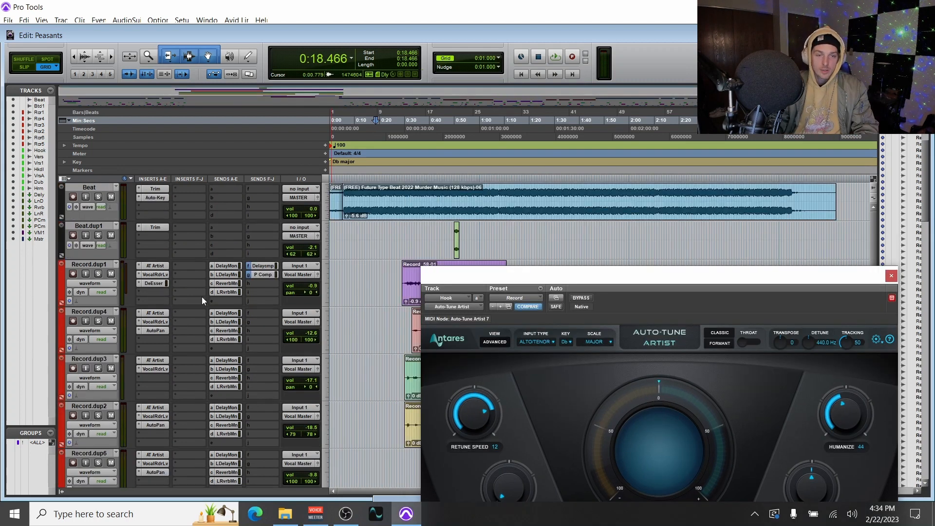
pyautogui.click(403, 200)
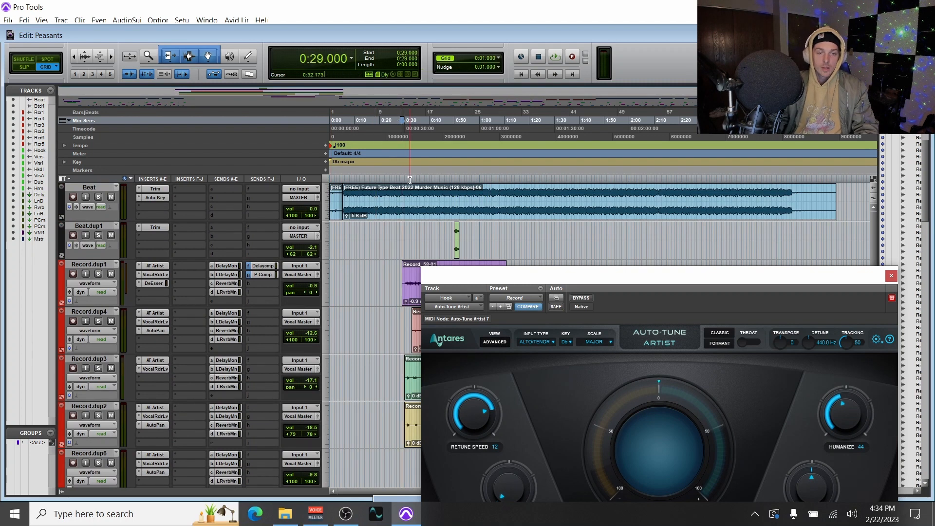
pyautogui.press('space')
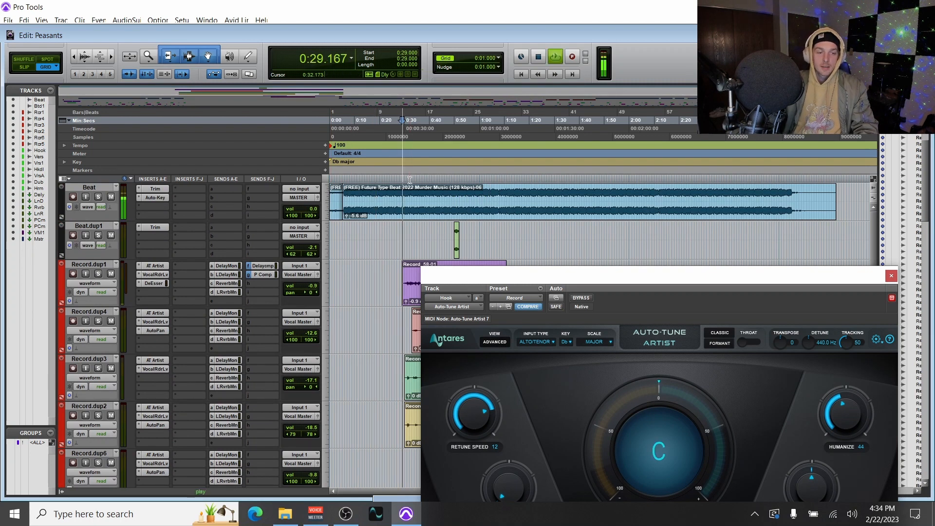
pyautogui.click(152, 267)
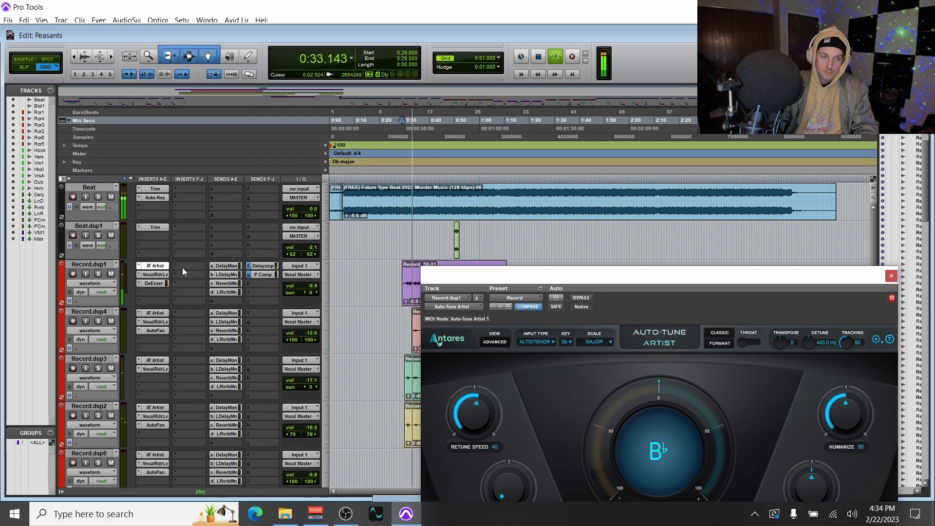
pyautogui.moveTo(461, 281); pyautogui.dragTo(208, 188)
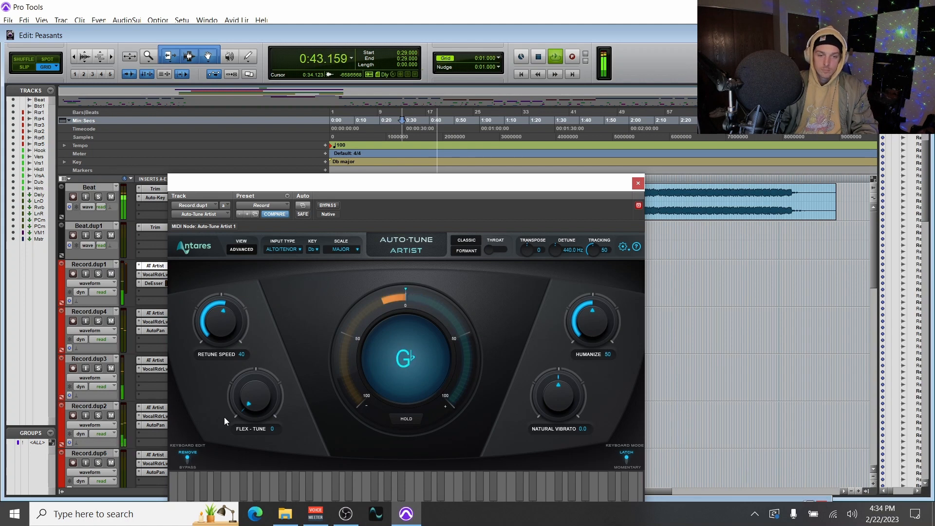
pyautogui.press('space')
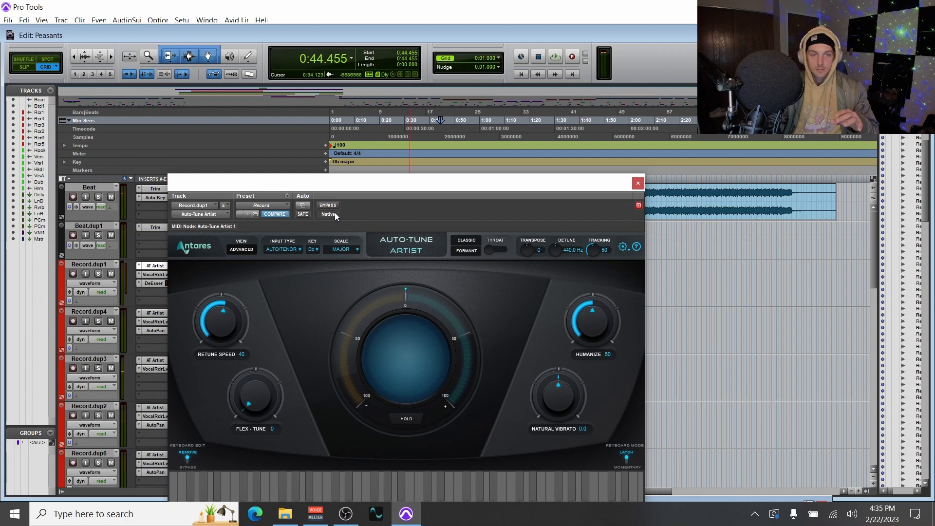
# - Uncover the Record.dup1 clip, play from the 29-second mark and set its Auto-Tune Retune Speed to 0
pyautogui.moveTo(349, 181); pyautogui.dragTo(384, 309)
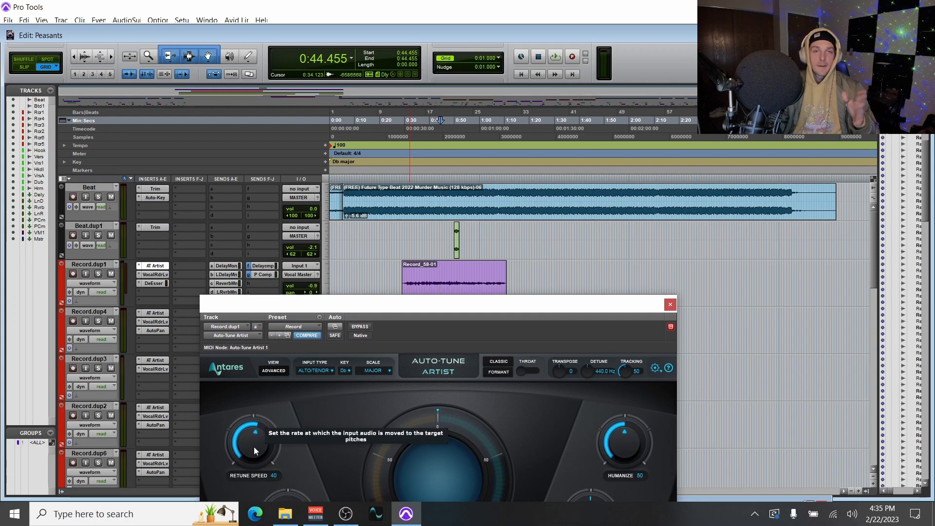
pyautogui.click(402, 178)
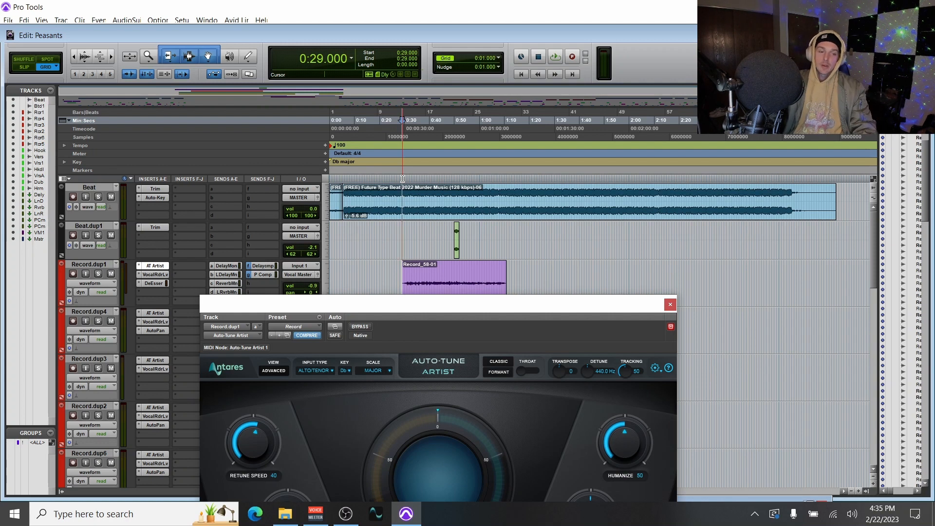
pyautogui.press('space')
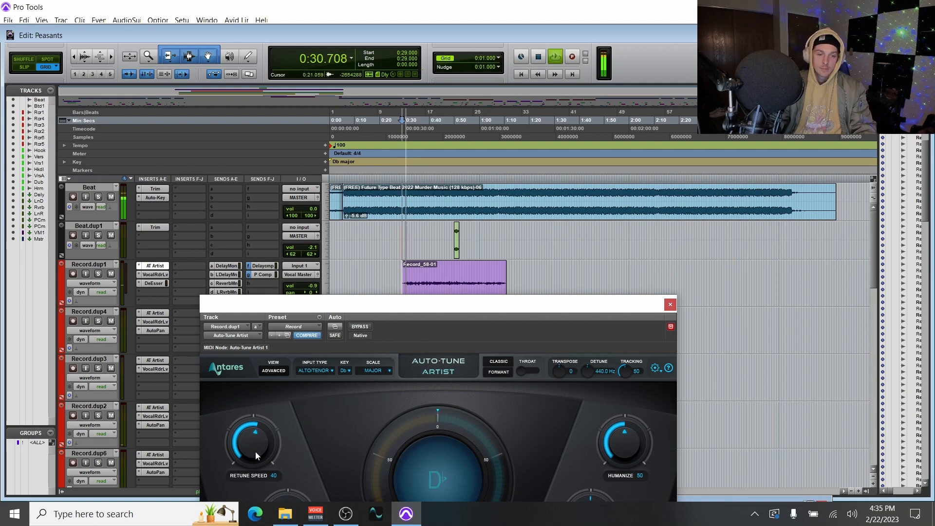
pyautogui.moveTo(255, 446); pyautogui.dragTo(264, 394)
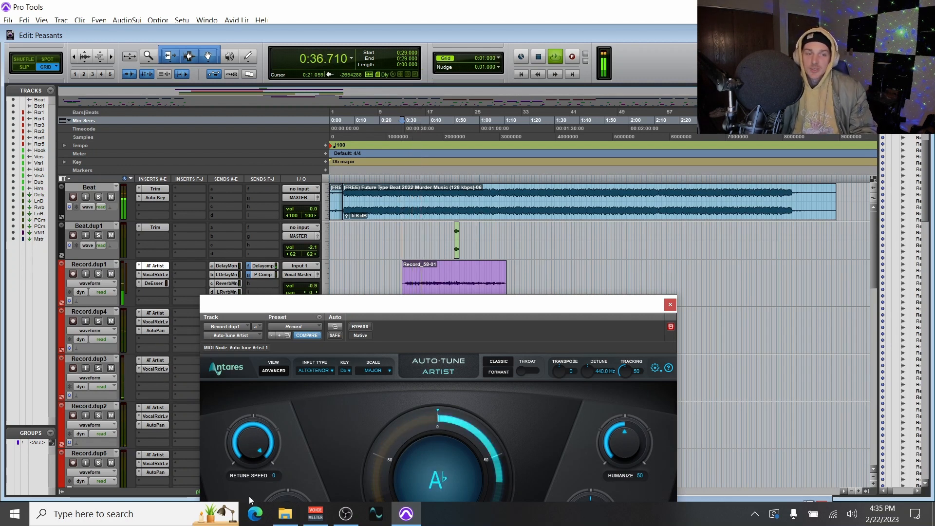
# - Restore Retune Speed to 40 on Record.dup1 and stop playback at about 50 seconds
pyautogui.moveTo(258, 460); pyautogui.dragTo(249, 495)
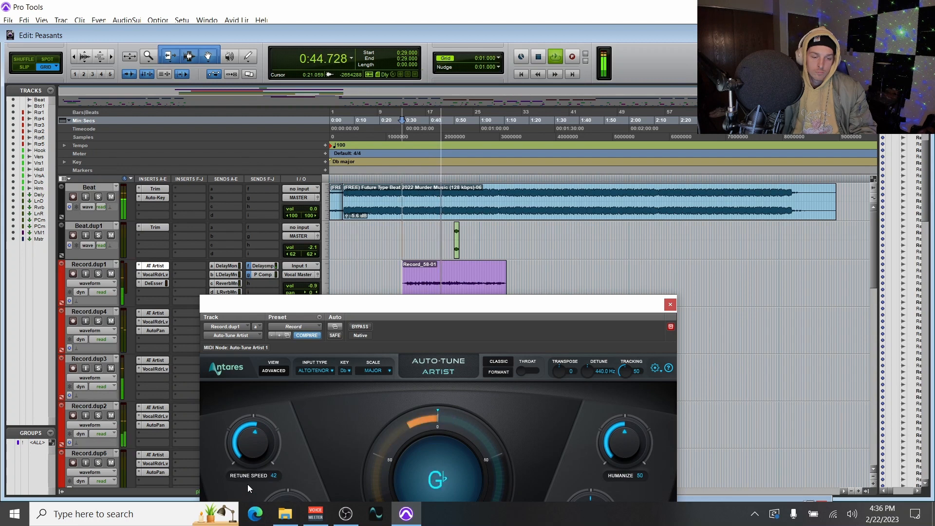
pyautogui.scroll(-2, 252, 460)
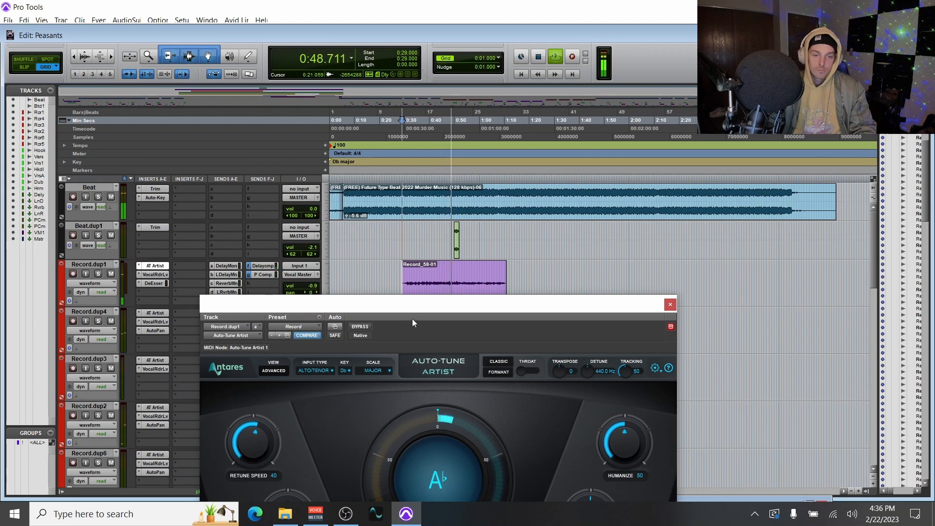
pyautogui.press('space')
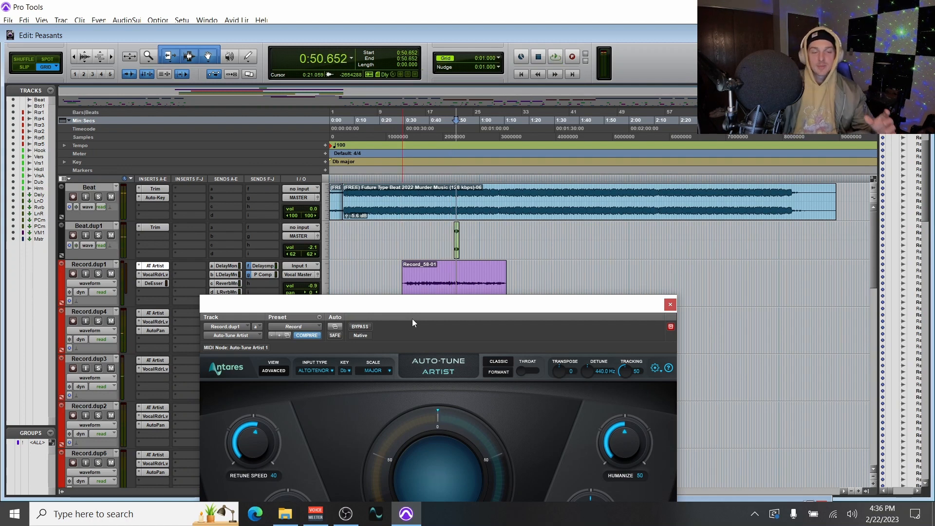
# - Play from the 29-second mark, solo Record.dup1 and slow its Auto-Tune Retune Speed to about 152
pyautogui.click(401, 180)
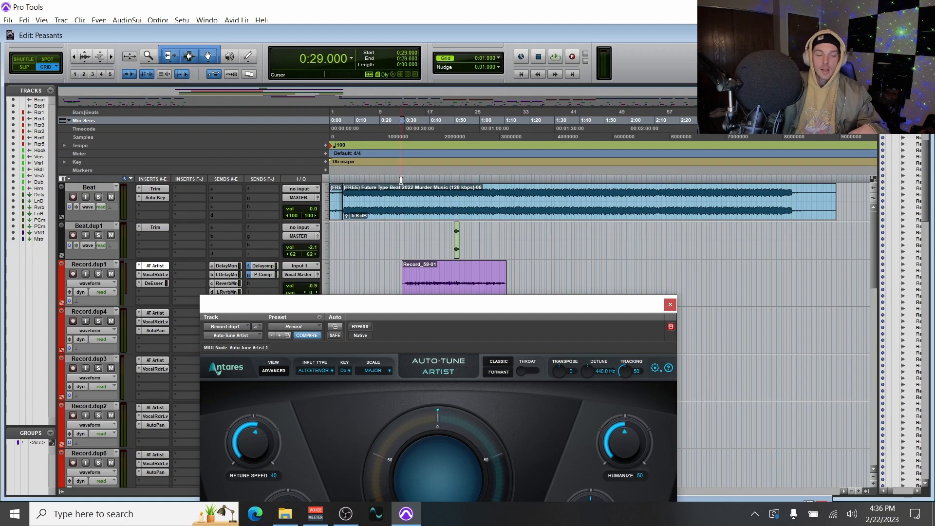
pyautogui.press('space')
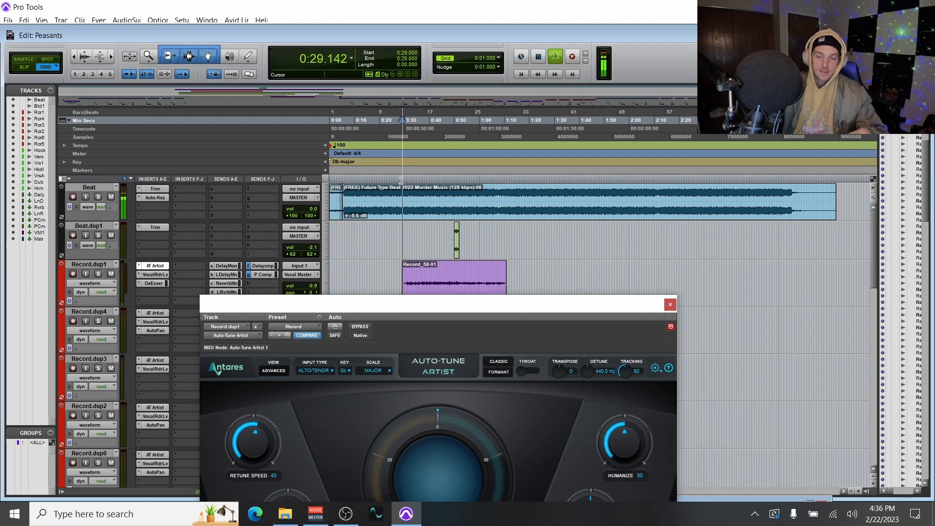
pyautogui.click(98, 274)
pyautogui.moveTo(249, 448); pyautogui.dragTo(241, 476)
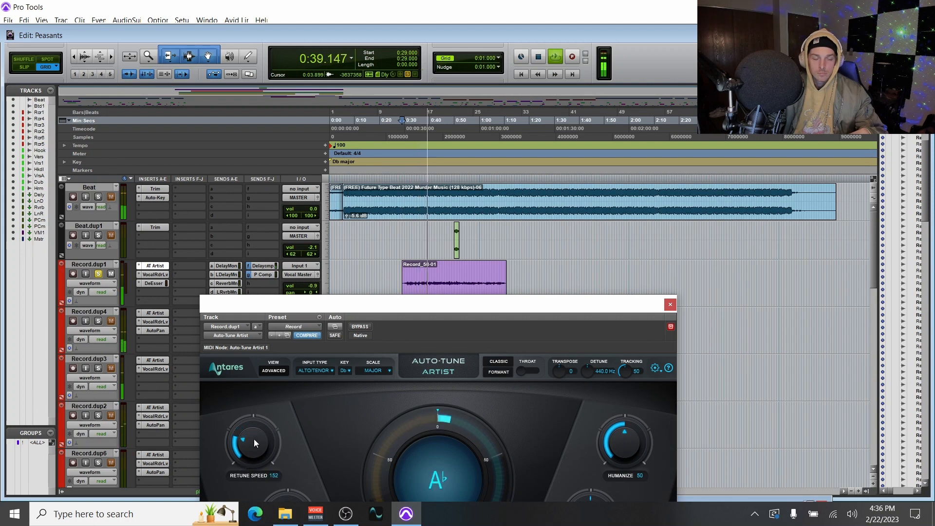
# - Bring Record.dup1's Retune Speed back to 40 during playback and stop at about 53 seconds
pyautogui.moveTo(290, 320); pyautogui.dragTo(287, 247)
pyautogui.moveTo(251, 376); pyautogui.dragTo(260, 350)
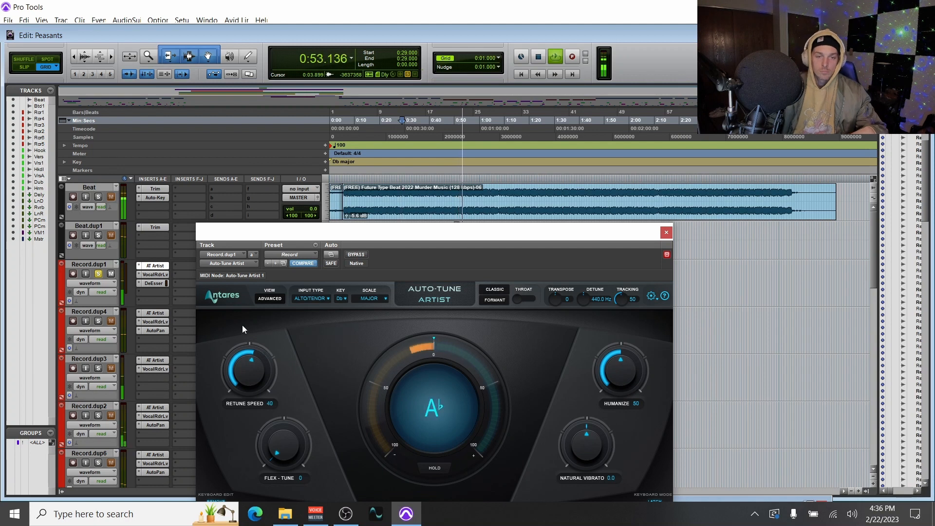
pyautogui.press('space')
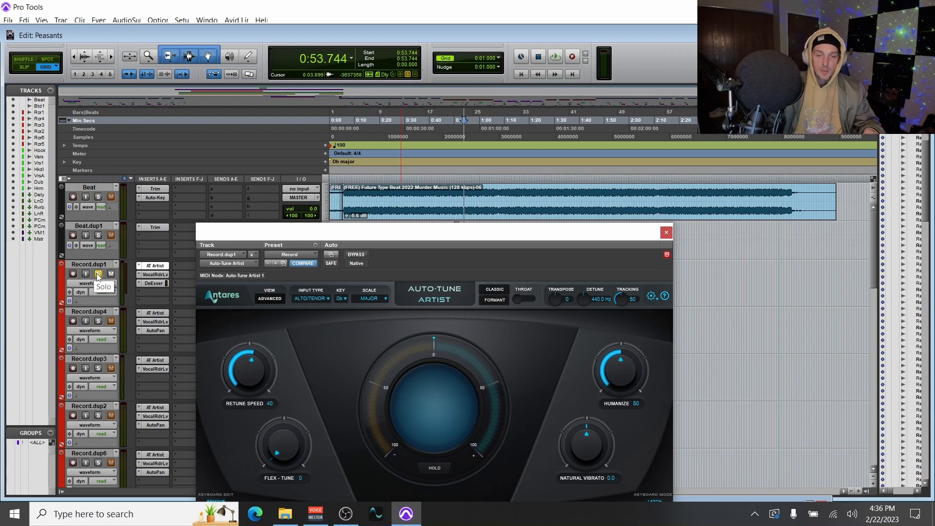
# - Turn on Classic mode in Auto-Tune Artist on Record.dup1 and close the plug-in window
pyautogui.moveTo(324, 231); pyautogui.dragTo(292, 143)
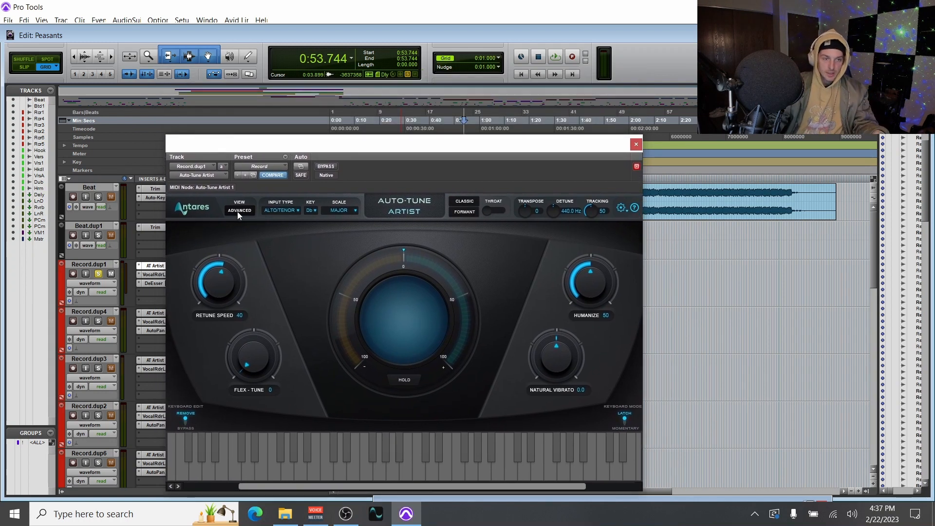
pyautogui.click(465, 202)
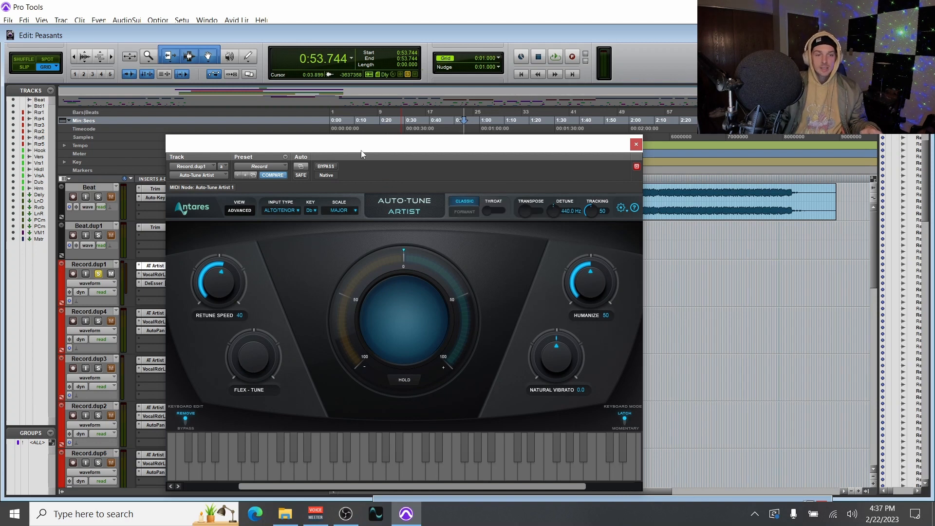
pyautogui.click(636, 144)
# - Solo the Hook track and play it from the 6-second mark with its Auto-Tune Artist window open
pyautogui.scroll(-8, 146, 302)
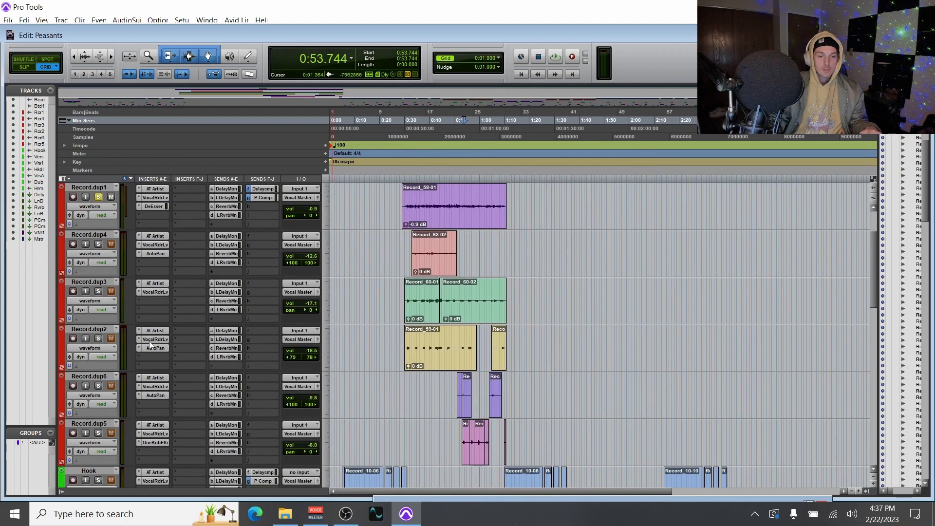
pyautogui.scroll(-2, 100, 312)
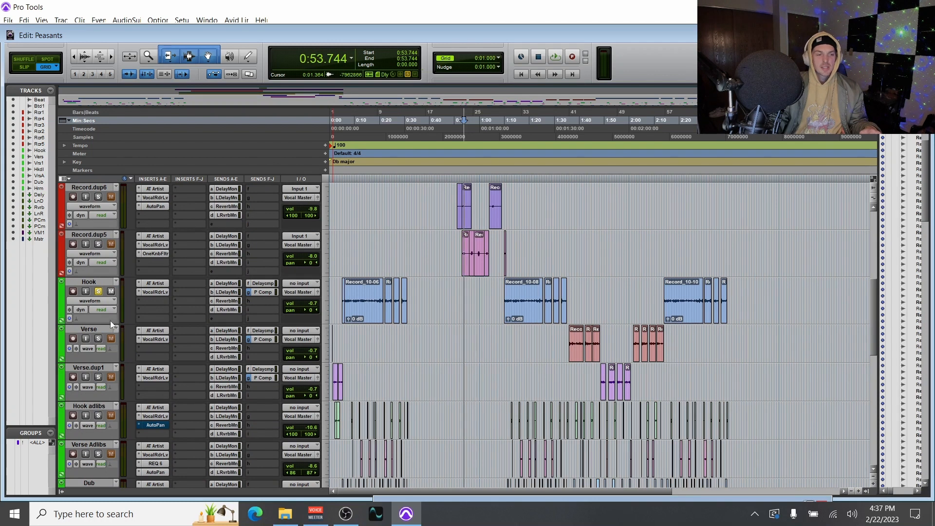
pyautogui.click(345, 290)
pyautogui.press('space')
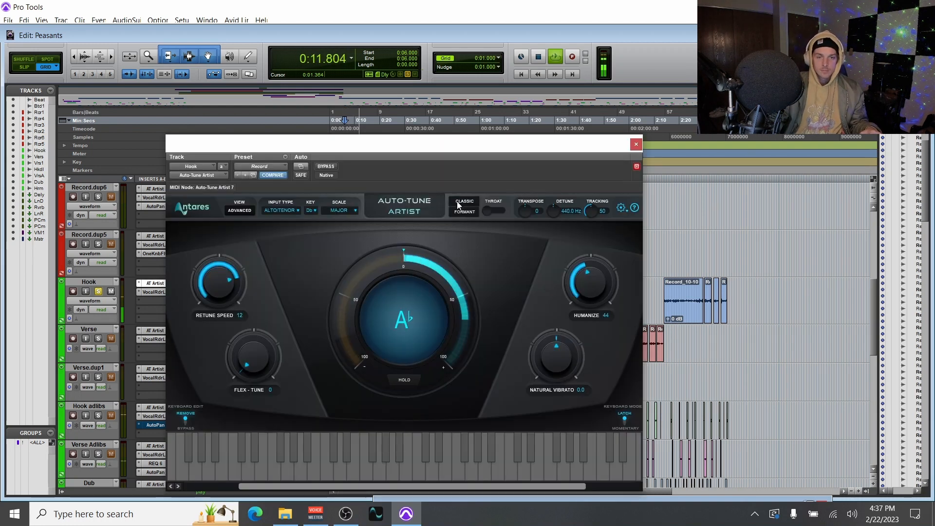
# - Try Classic mode on the Hook's Auto-Tune during playback, switch it off again and stop
pyautogui.click(456, 204)
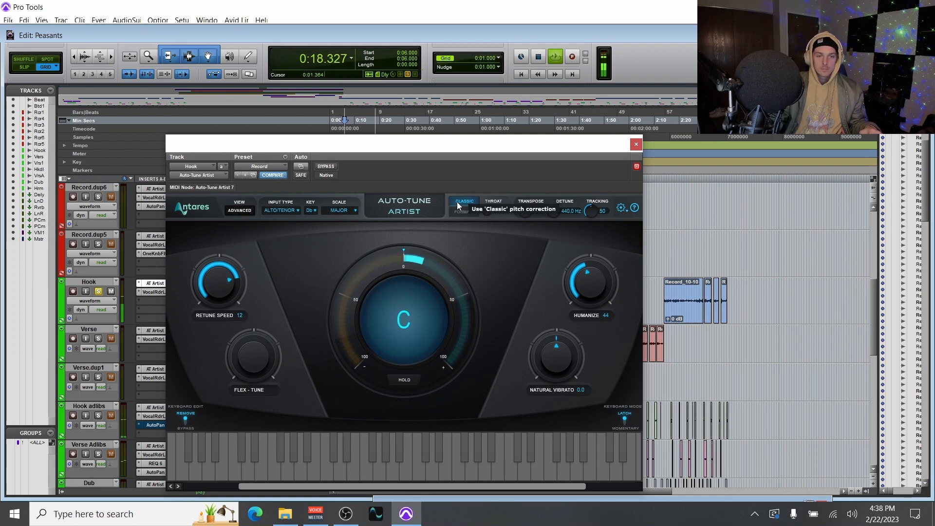
pyautogui.click(457, 205)
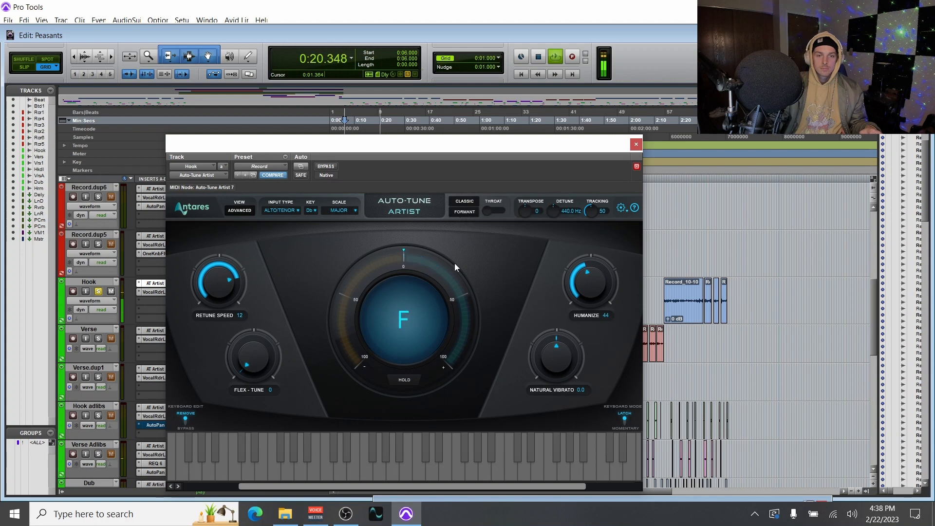
pyautogui.press('space')
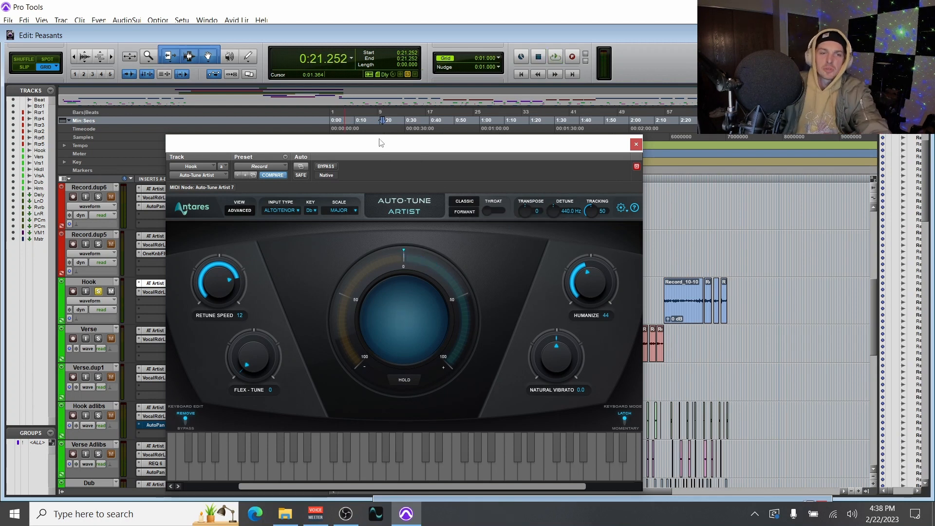
# - Enable Formant in the Hook's Auto-Tune, move its window below the Hook clips and play from the 5-second mark
pyautogui.moveTo(378, 141); pyautogui.dragTo(616, 209)
pyautogui.moveTo(342, 192); pyautogui.dragTo(409, 197)
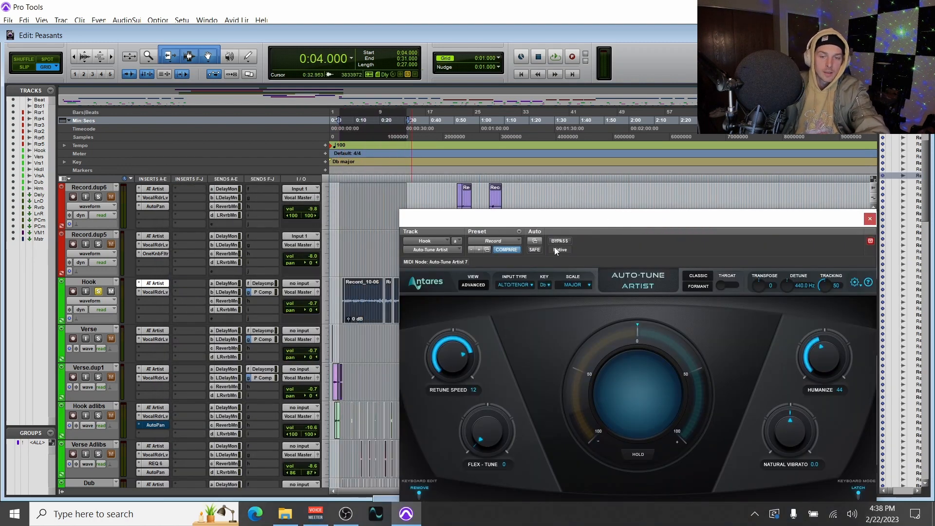
pyautogui.click(698, 286)
pyautogui.moveTo(667, 227); pyautogui.dragTo(455, 347)
pyautogui.press('space')
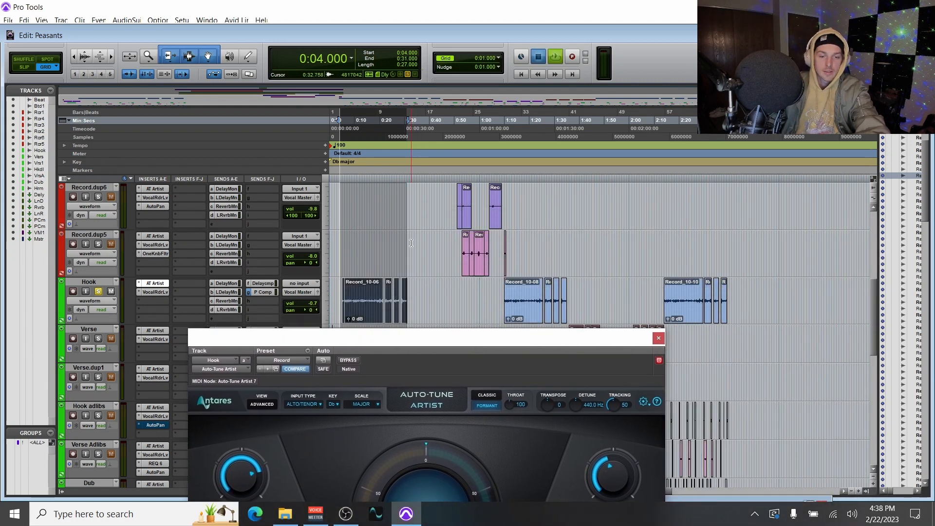
pyautogui.click(344, 185)
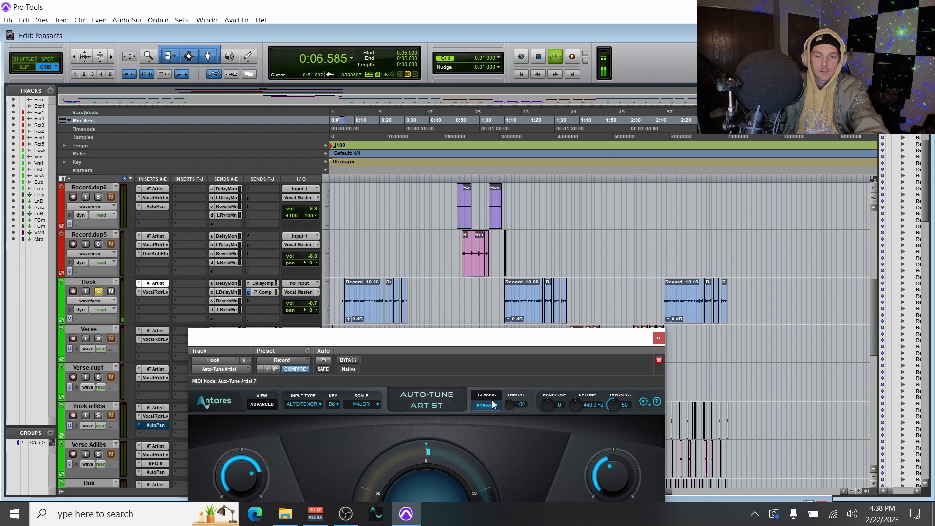
# - Try the Hook's Auto-Tune Throat length at 102 while playing from the 7-second mark, restore it to 100 and stop
pyautogui.moveTo(508, 402)
pyautogui.mouseDown()
pyautogui.moveTo(501, 423)
pyautogui.moveTo(504, 402)
pyautogui.mouseUp()
pyautogui.press('space')
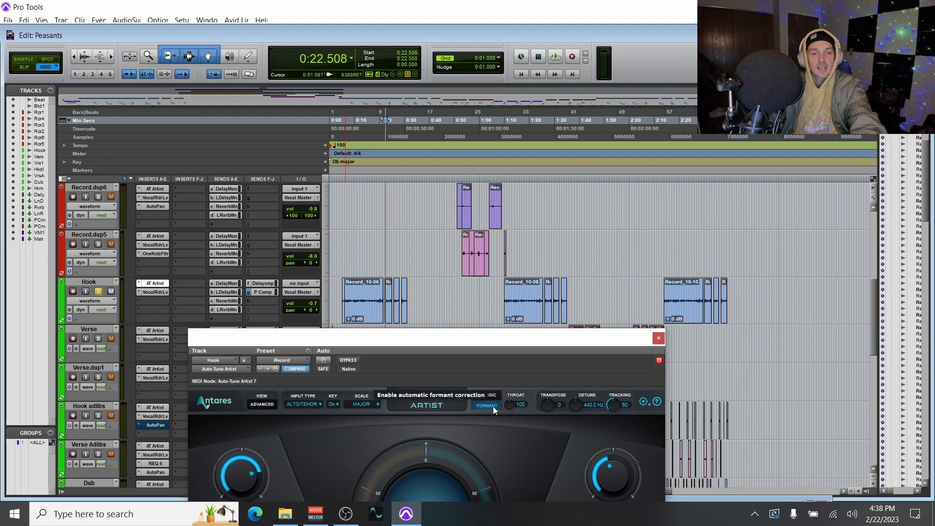
pyautogui.click(346, 179)
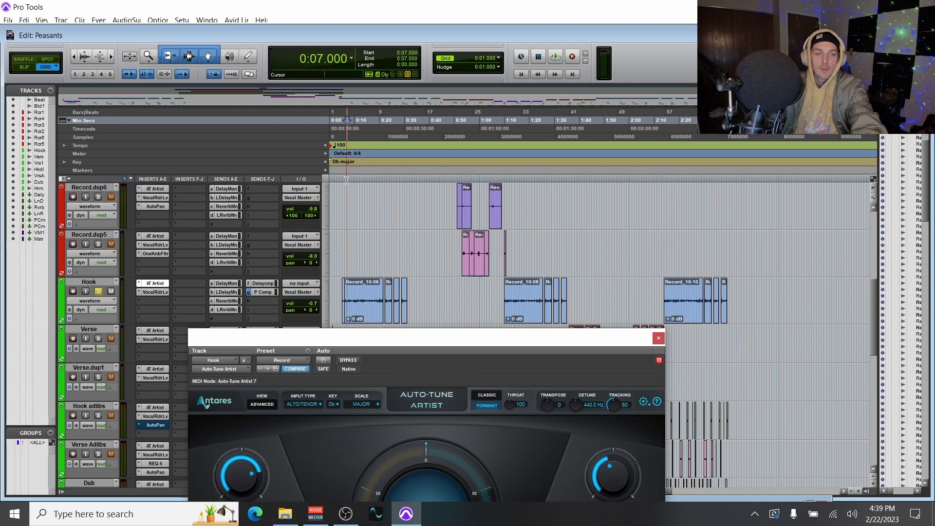
pyautogui.press('space')
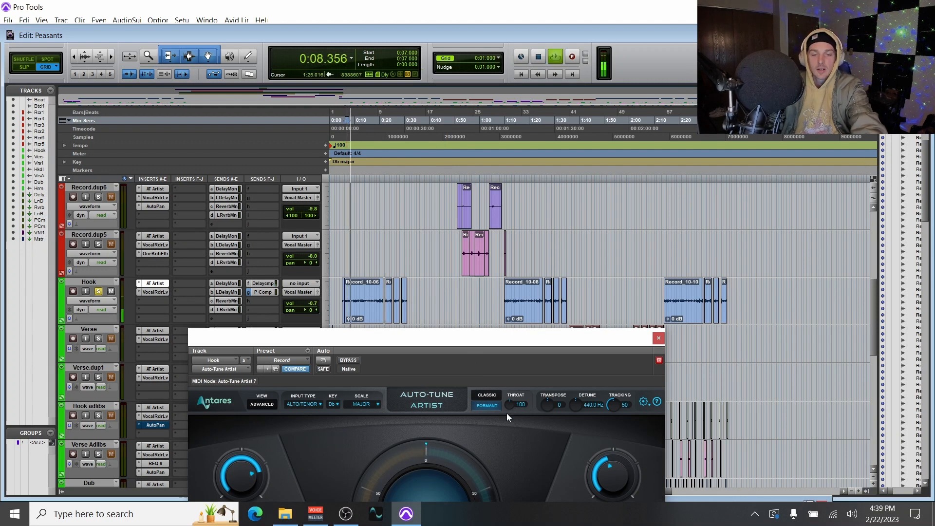
pyautogui.moveTo(506, 413); pyautogui.dragTo(507, 407)
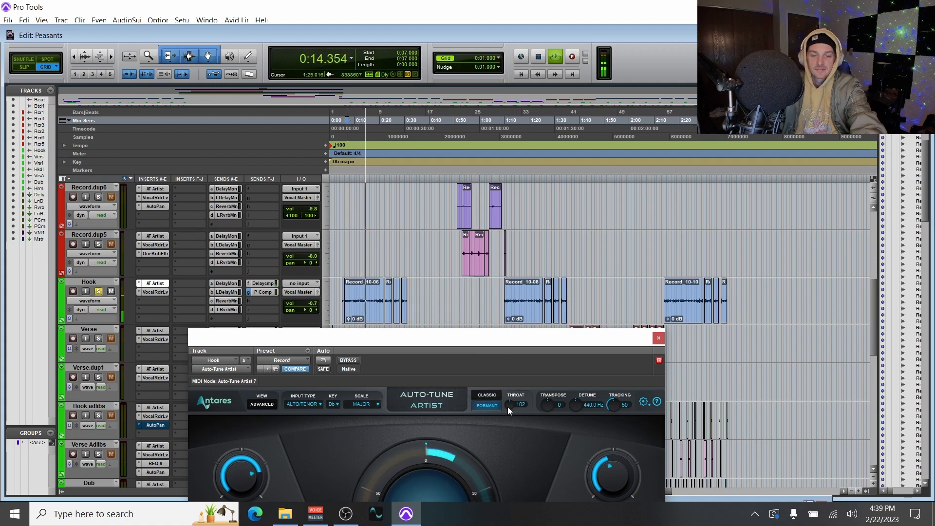
pyautogui.keyDown('alt'); pyautogui.click(507, 407); pyautogui.keyUp('alt')
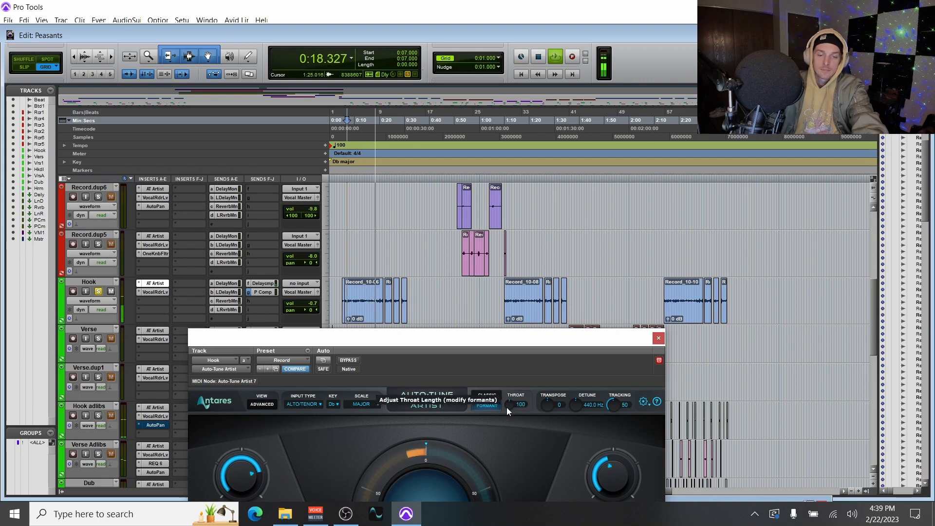
pyautogui.press('space')
# - Turn off Formant in the Hook's Auto-Tune and move its window back below the Hook clips
pyautogui.moveTo(492, 340); pyautogui.dragTo(467, 269)
pyautogui.click(465, 333)
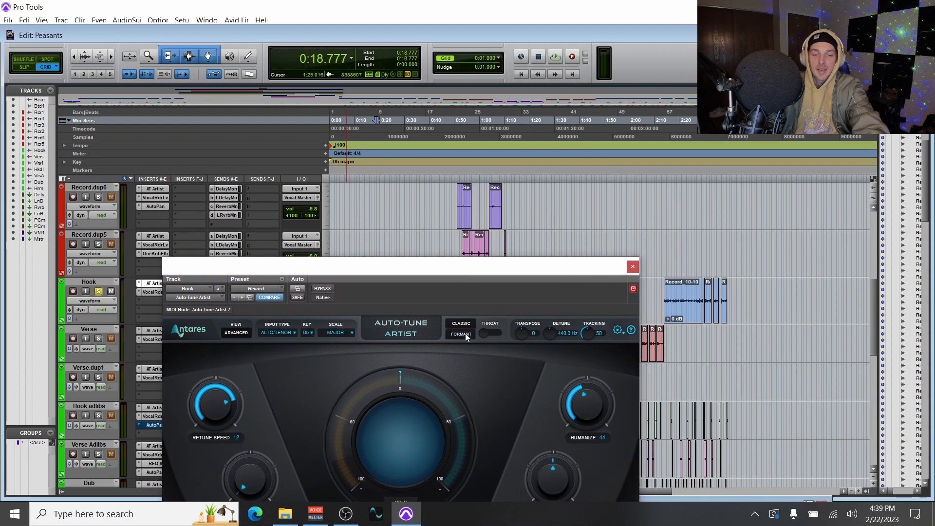
pyautogui.moveTo(482, 276); pyautogui.dragTo(487, 375)
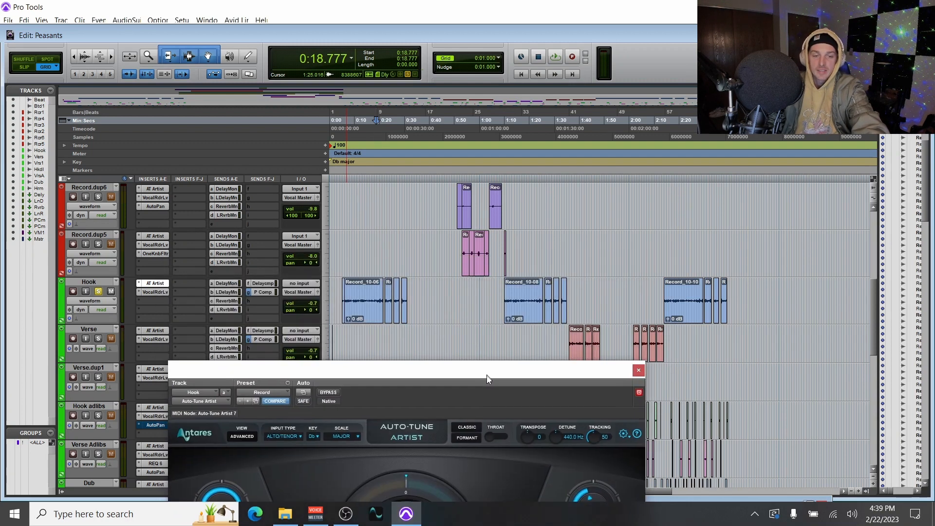
# - Play the Hook from the 6-second mark, try a lower Transpose in its Auto-Tune, return it to 0 and stop
pyautogui.click(345, 180)
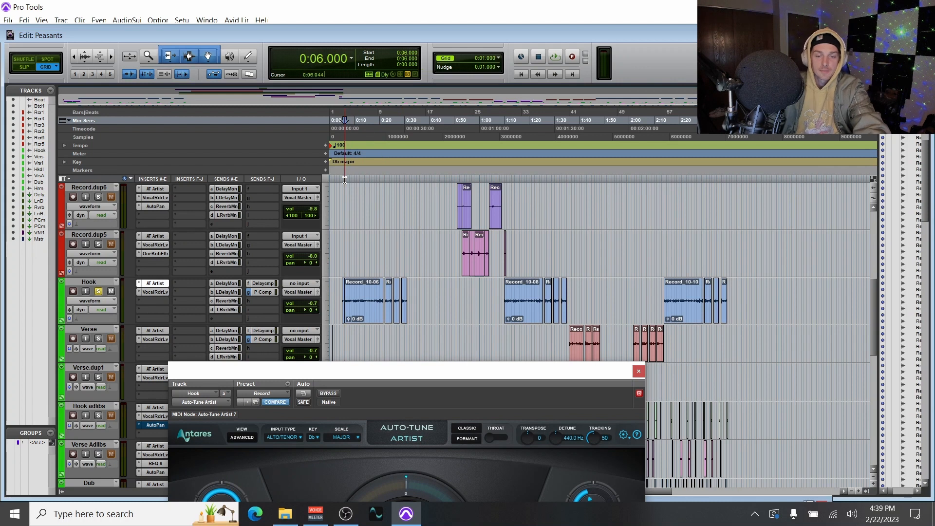
pyautogui.press('space')
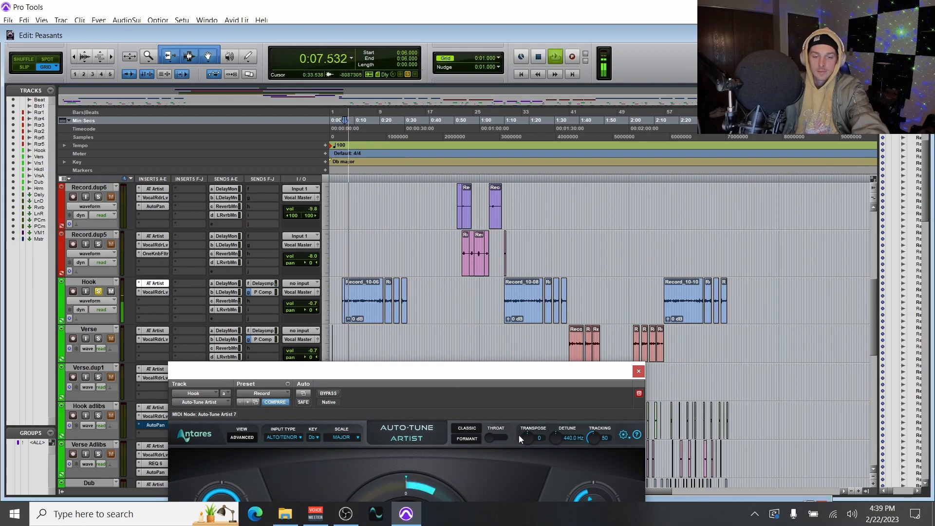
pyautogui.moveTo(525, 439); pyautogui.dragTo(518, 460)
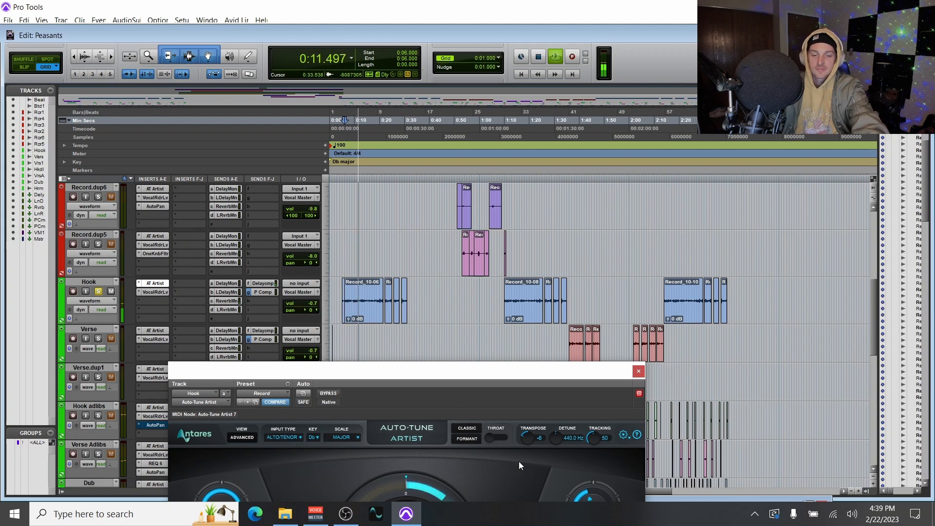
pyautogui.moveTo(519, 461); pyautogui.dragTo(516, 427)
pyautogui.press('space')
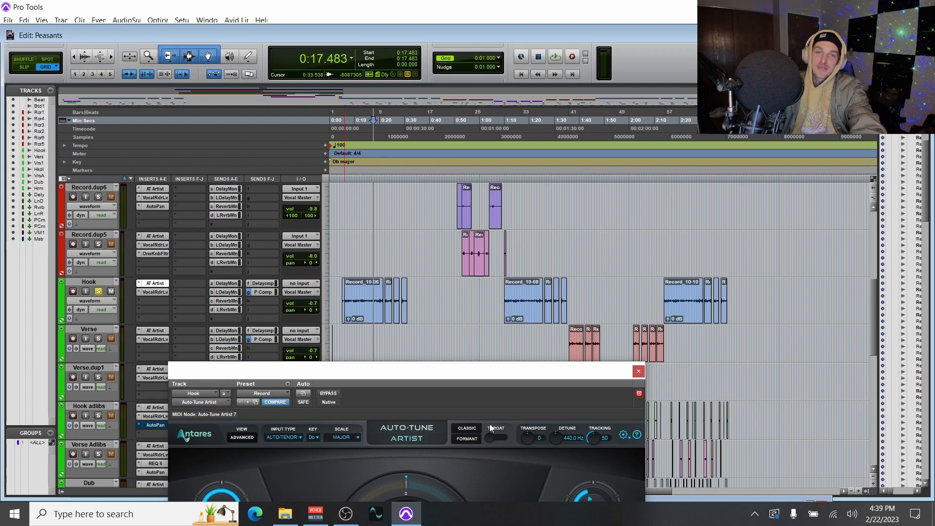
# - Replay the Hook from the 6-second mark with Detune raised, stop and restore Detune to 440.0 Hz
pyautogui.moveTo(496, 375)
pyautogui.mouseDown()
pyautogui.moveTo(489, 341)
pyautogui.moveTo(494, 366)
pyautogui.mouseUp()
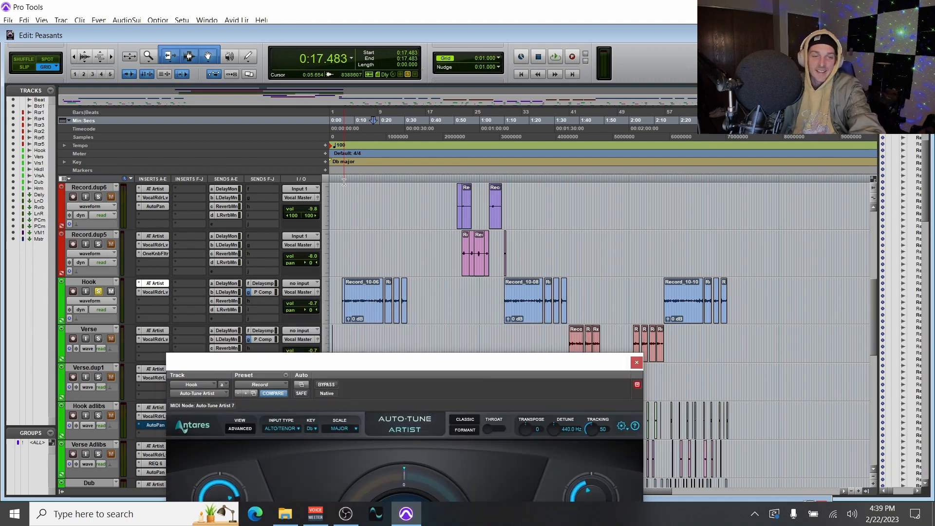
pyautogui.click(345, 178)
pyautogui.press('space')
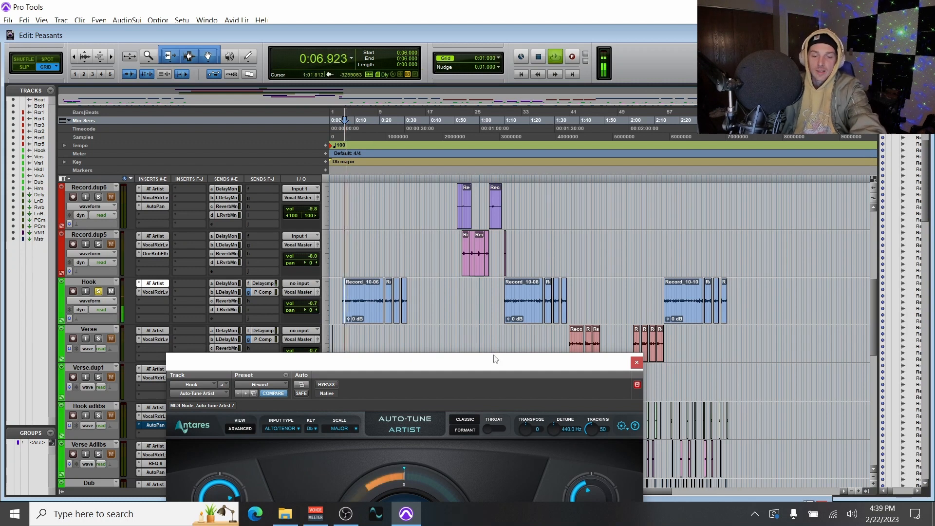
pyautogui.moveTo(566, 426)
pyautogui.mouseDown()
pyautogui.moveTo(553, 431)
pyautogui.moveTo(557, 420)
pyautogui.moveTo(551, 428)
pyautogui.moveTo(557, 332)
pyautogui.moveTo(560, 422)
pyautogui.mouseUp()
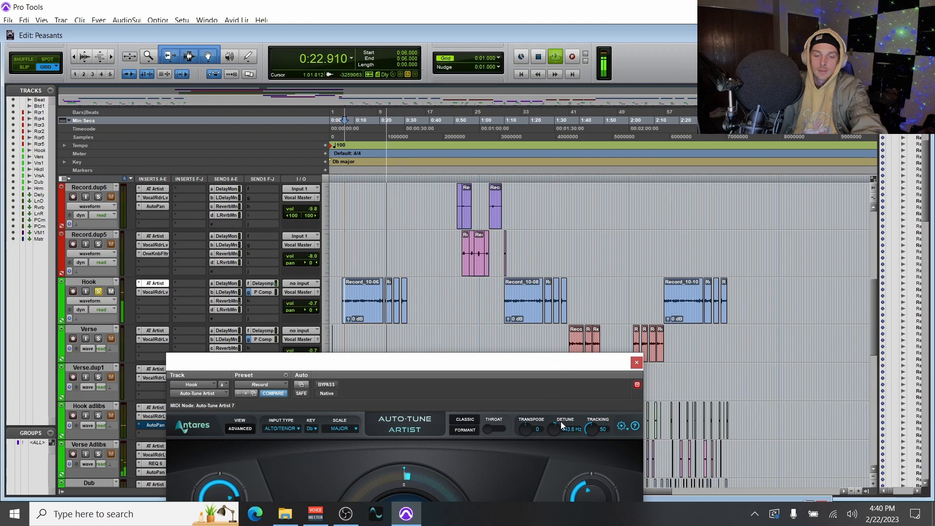
pyautogui.press('space')
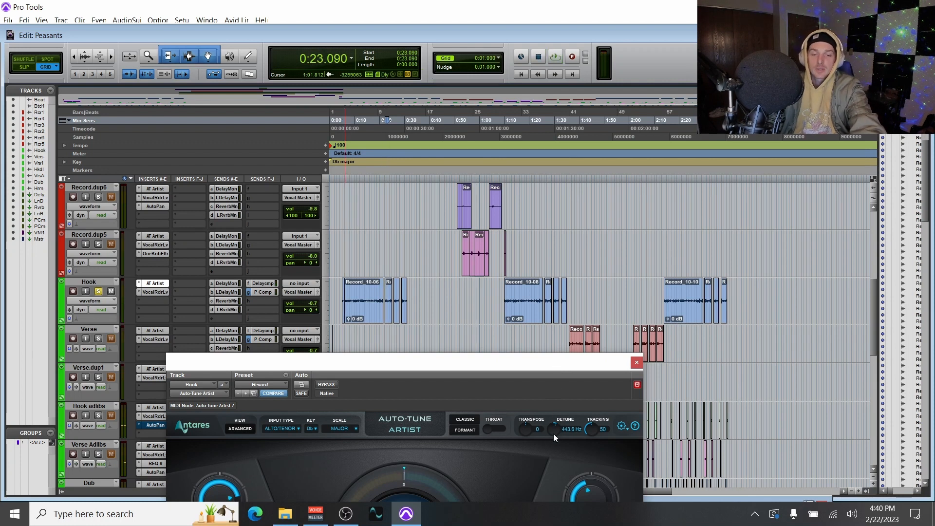
pyautogui.moveTo(553, 434); pyautogui.dragTo(550, 435)
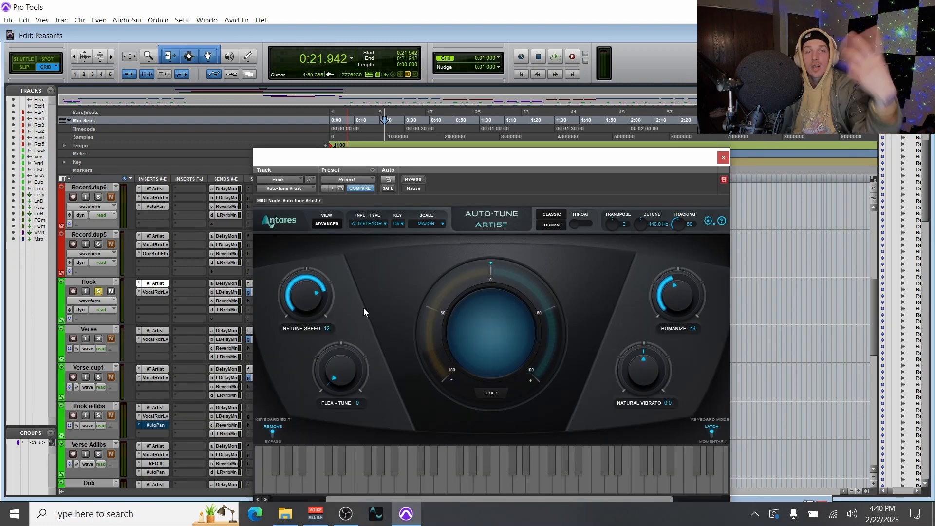
# - Show the Advanced view of the Hook's Auto-Tune and play from the 6-second mark with the vibrato controls in sight
pyautogui.click(327, 223)
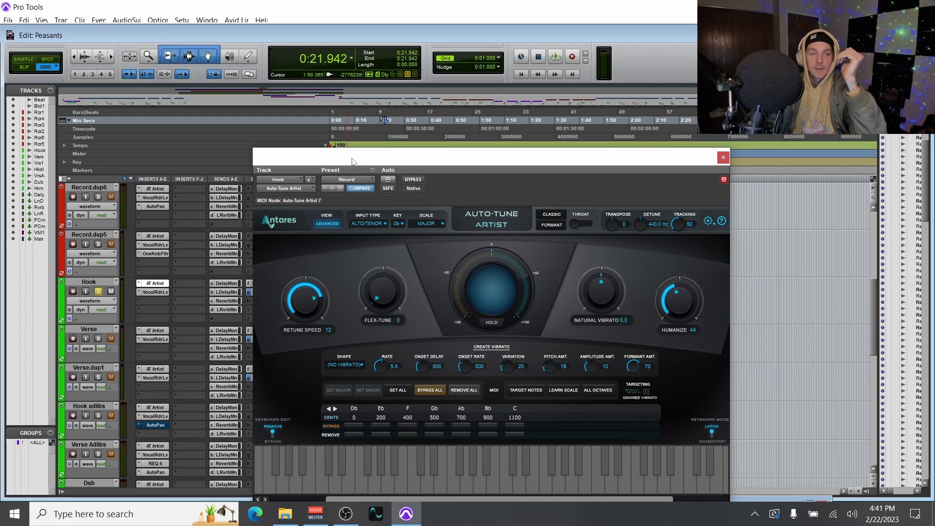
pyautogui.moveTo(352, 162); pyautogui.dragTo(381, 356)
pyautogui.click(345, 176)
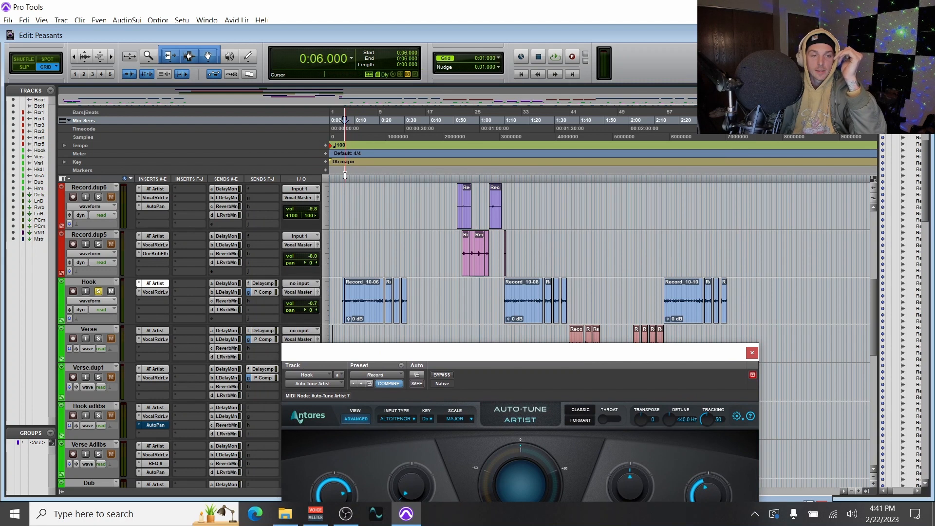
pyautogui.press('space')
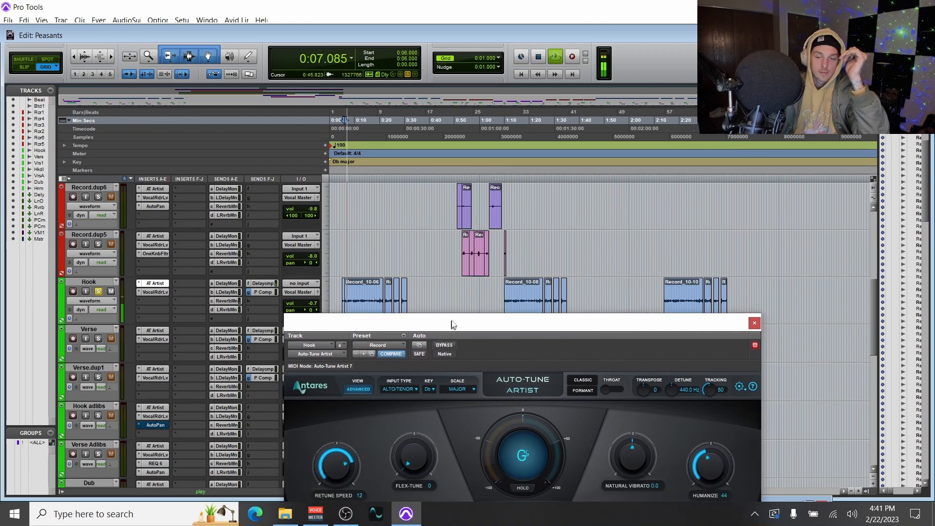
pyautogui.moveTo(448, 356); pyautogui.dragTo(466, 238)
# - Try the Create Vibrato Rate at 4.9 during playback, restore it to 5.5 and stop
pyautogui.scroll(-2, 426, 443)
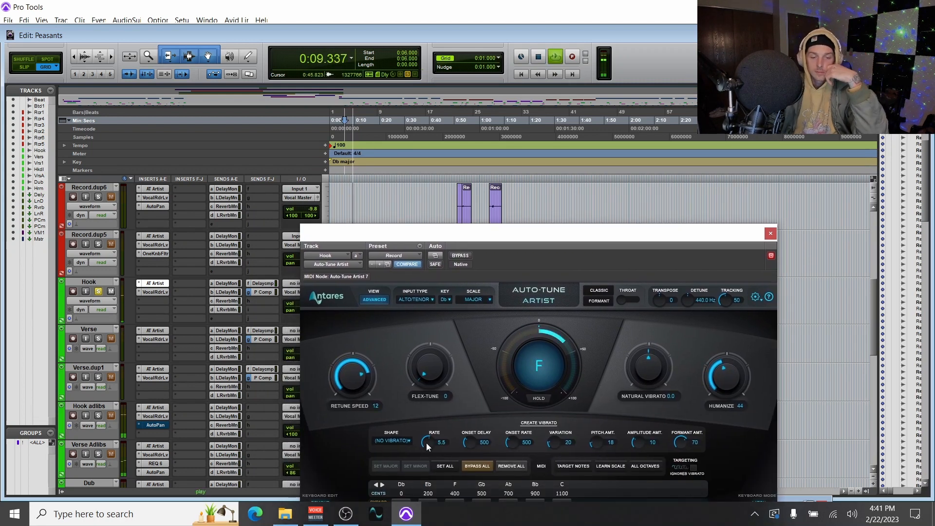
pyautogui.scroll(-4, 423, 446)
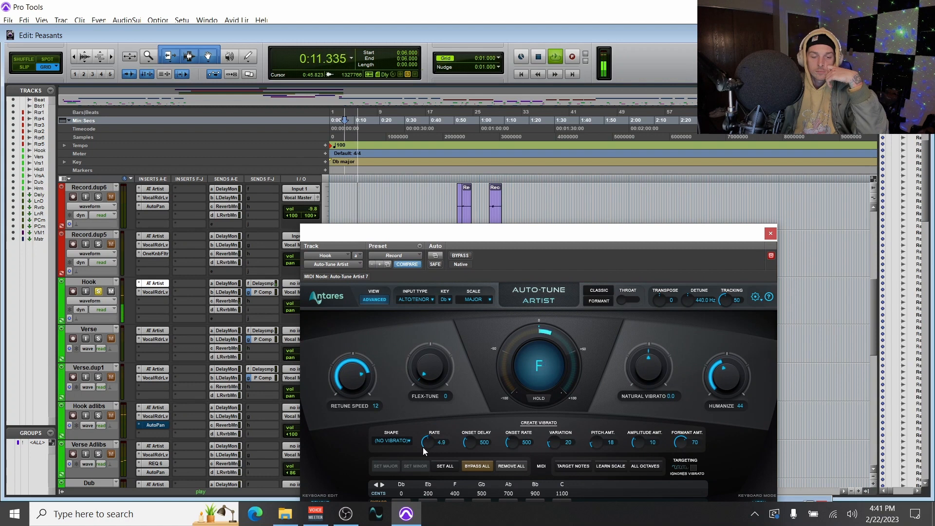
pyautogui.moveTo(423, 447)
pyautogui.mouseDown()
pyautogui.moveTo(430, 410)
pyautogui.moveTo(429, 444)
pyautogui.mouseUp()
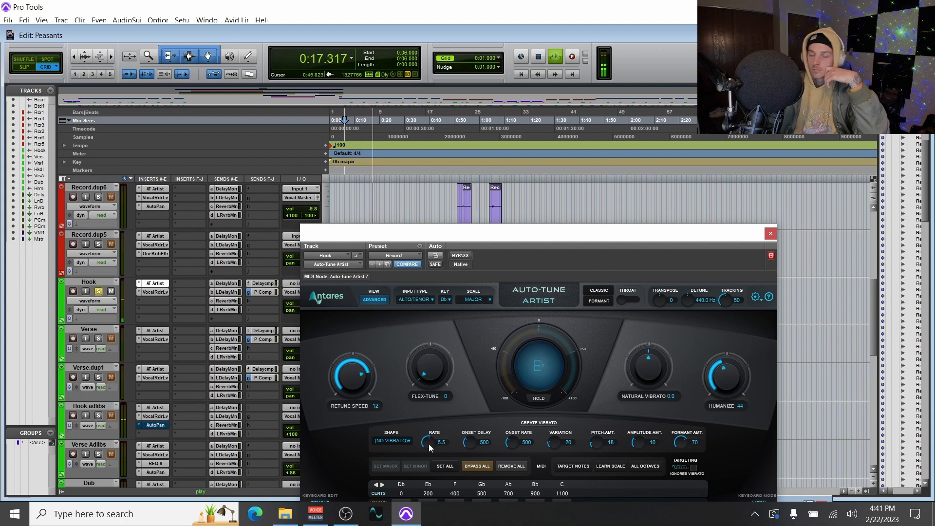
pyautogui.press('space')
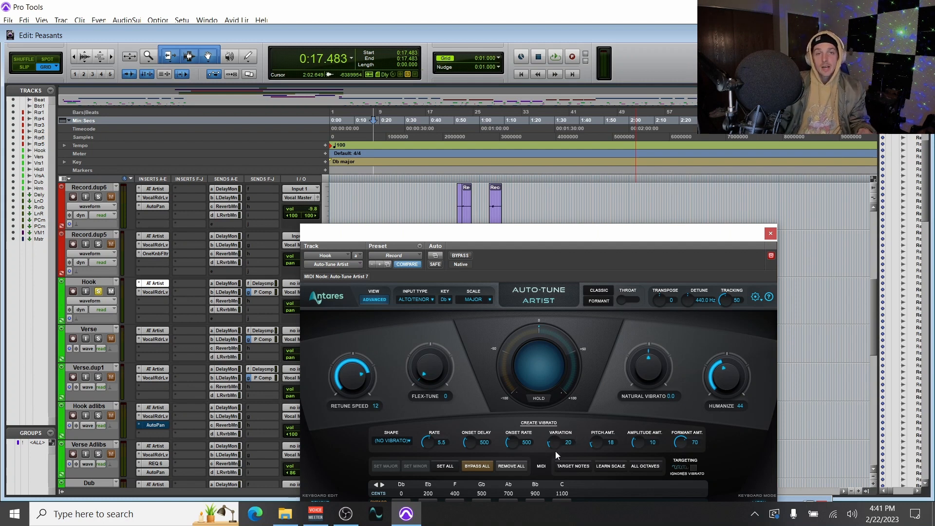
# - Load the Neva Stop preset in the Hook's Auto-Tune and reposition the window to show all its controls
pyautogui.moveTo(348, 243); pyautogui.dragTo(444, 225)
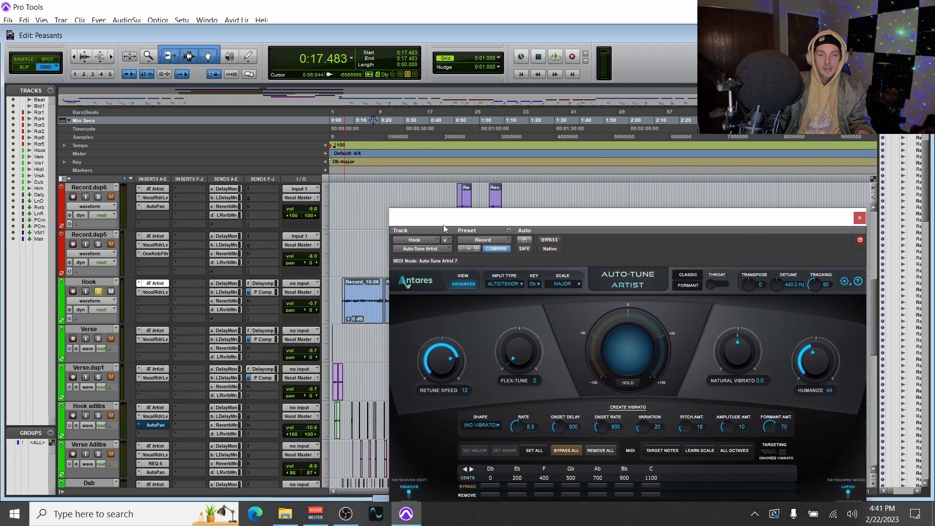
pyautogui.click(483, 243)
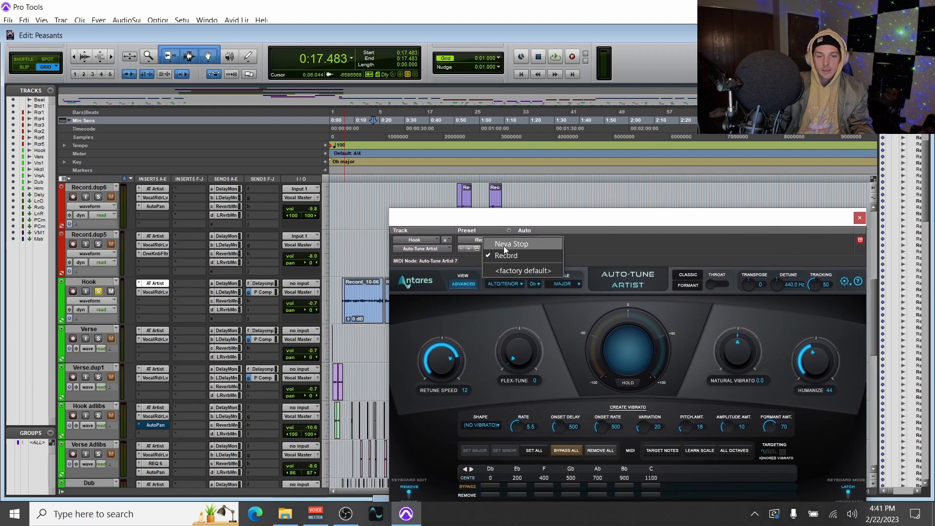
pyautogui.click(503, 245)
pyautogui.moveTo(506, 230); pyautogui.dragTo(407, 164)
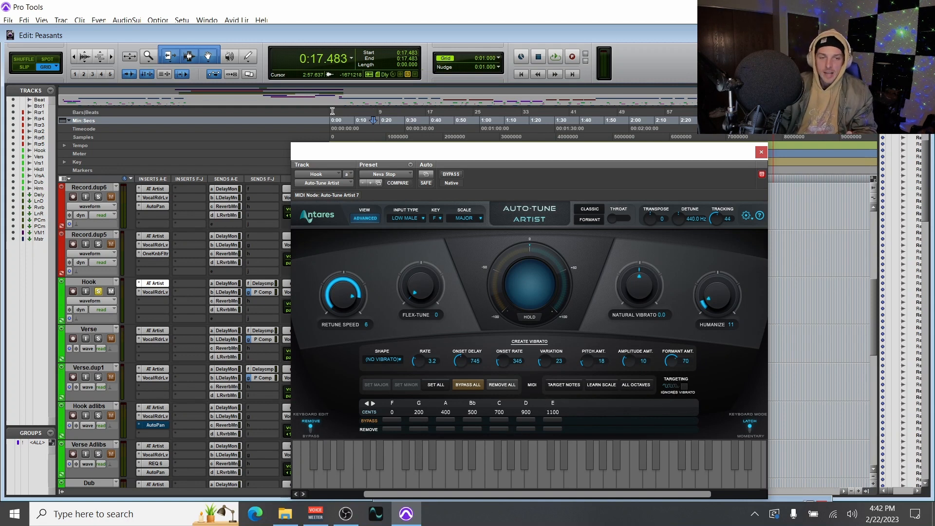
pyautogui.moveTo(342, 151); pyautogui.dragTo(305, 266)
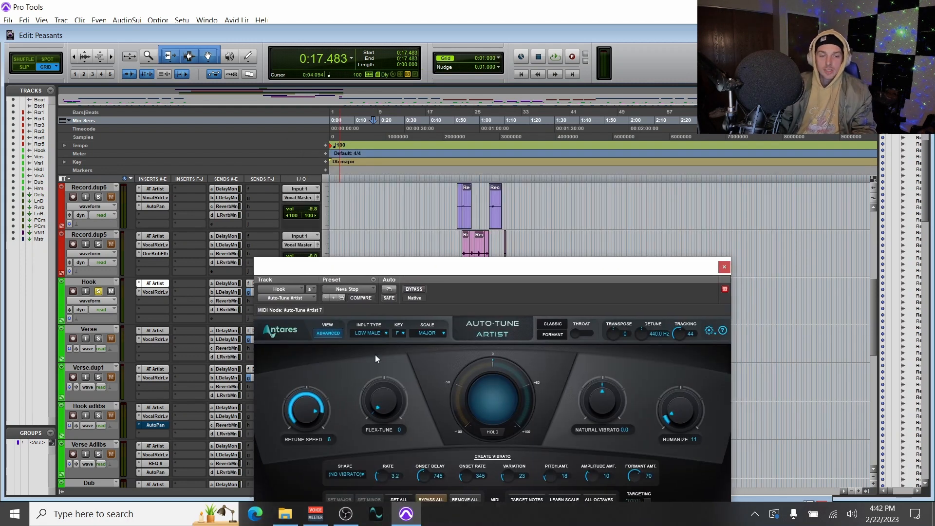
pyautogui.moveTo(392, 269); pyautogui.dragTo(378, 143)
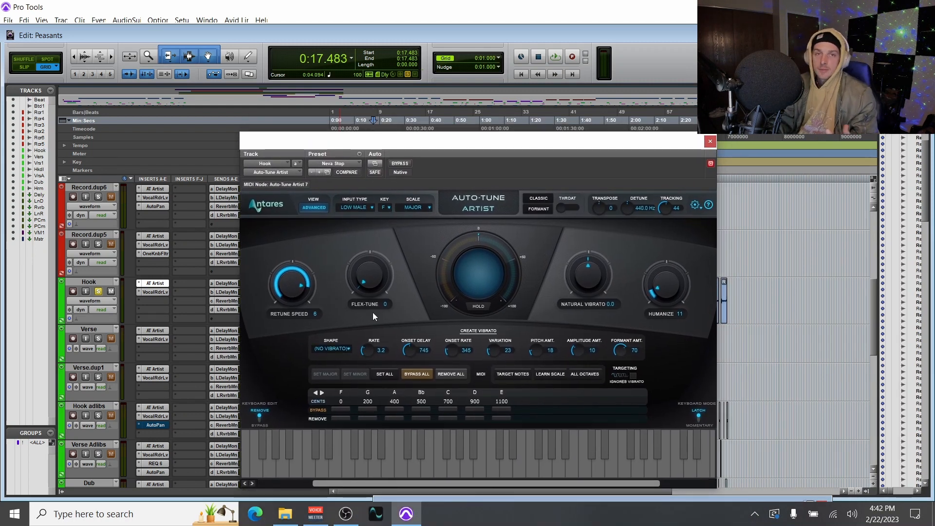
# - Check the key in Record.dup5's Auto-Tune and set the Hook's Auto-Tune to the matching key Db
pyautogui.click(152, 237)
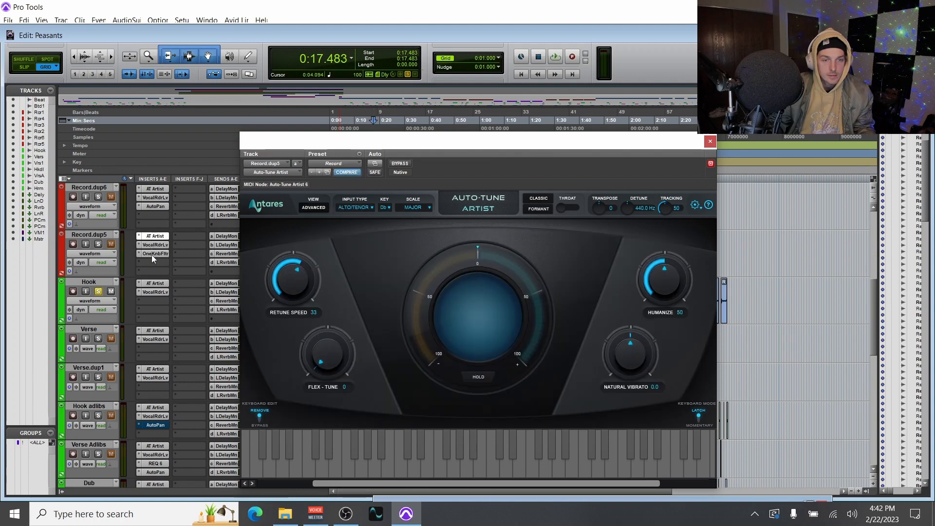
pyautogui.click(151, 284)
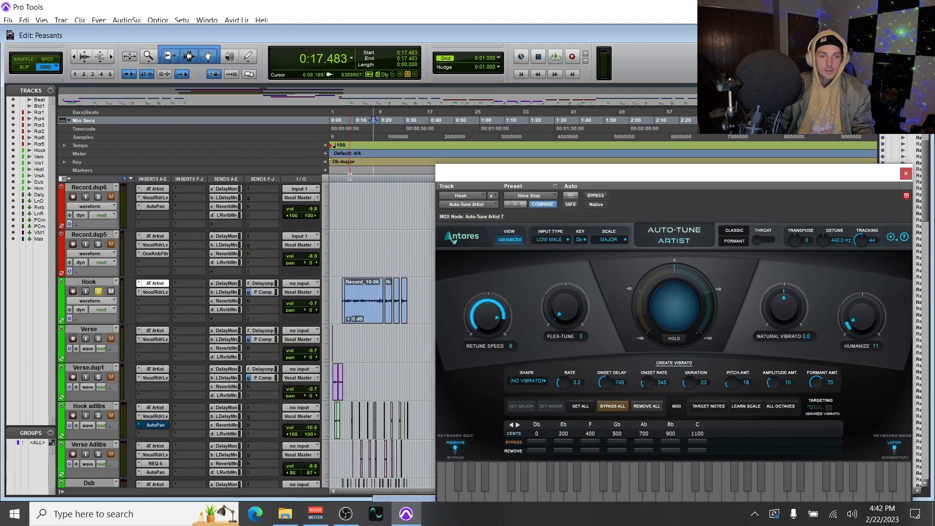
# - Loop the Hook from 6 to 22 seconds, raise Humanize to 36 in its Auto-Tune during playback and stop
pyautogui.moveTo(350, 177); pyautogui.dragTo(389, 188)
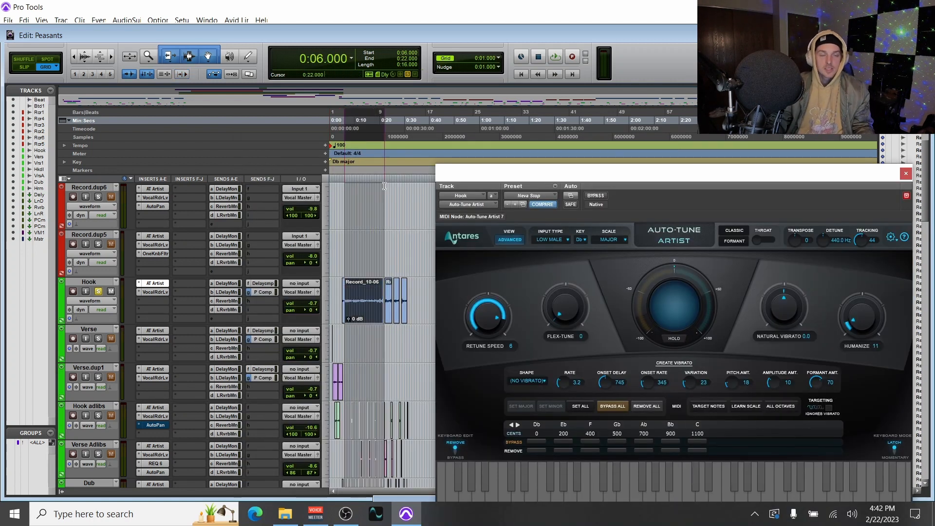
pyautogui.press('space')
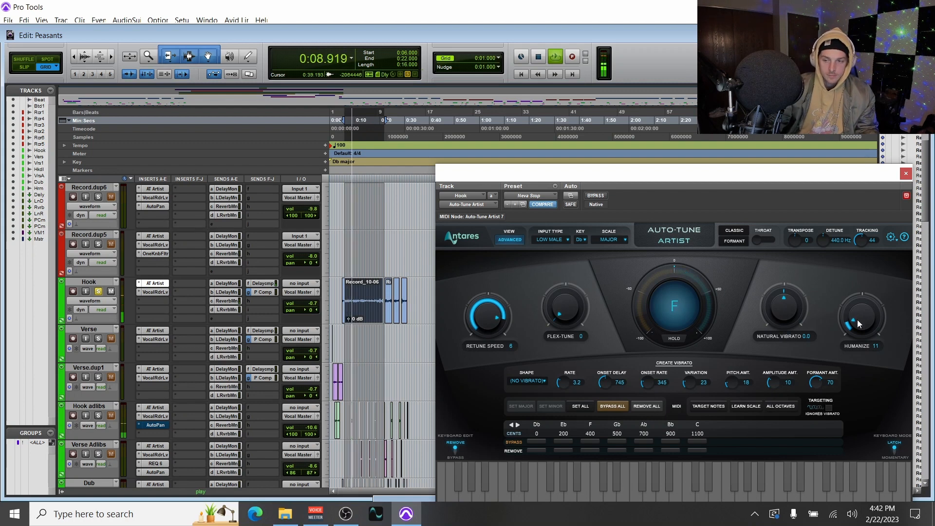
pyautogui.moveTo(860, 319); pyautogui.dragTo(855, 287)
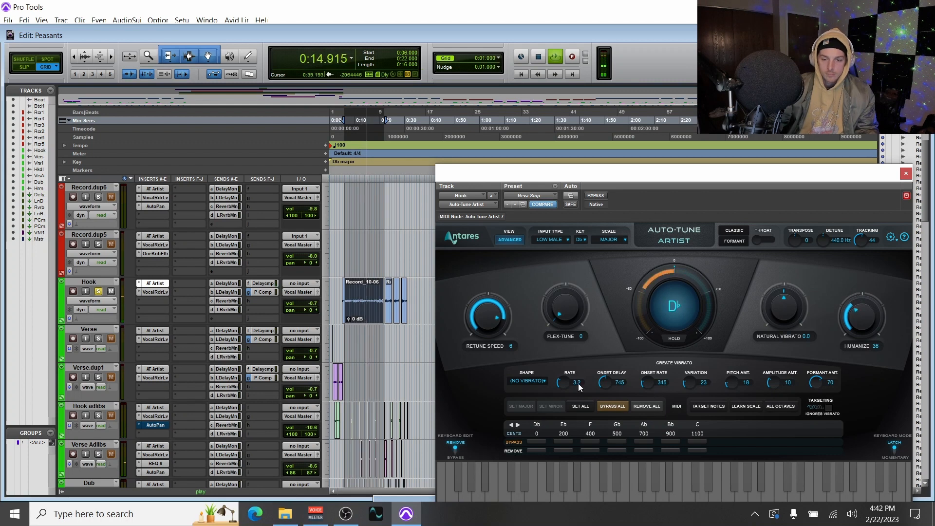
pyautogui.moveTo(606, 385)
pyautogui.mouseDown()
pyautogui.moveTo(595, 409)
pyautogui.moveTo(599, 379)
pyautogui.mouseUp()
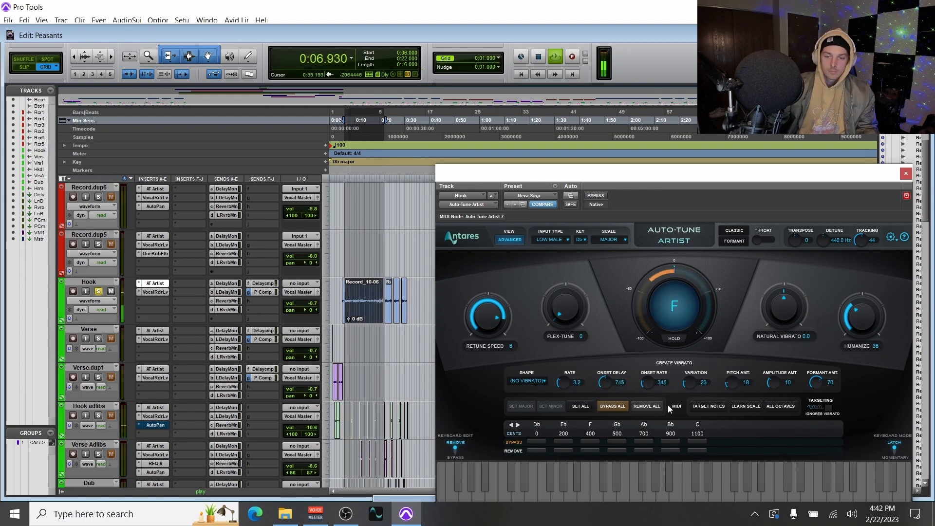
pyautogui.press('space')
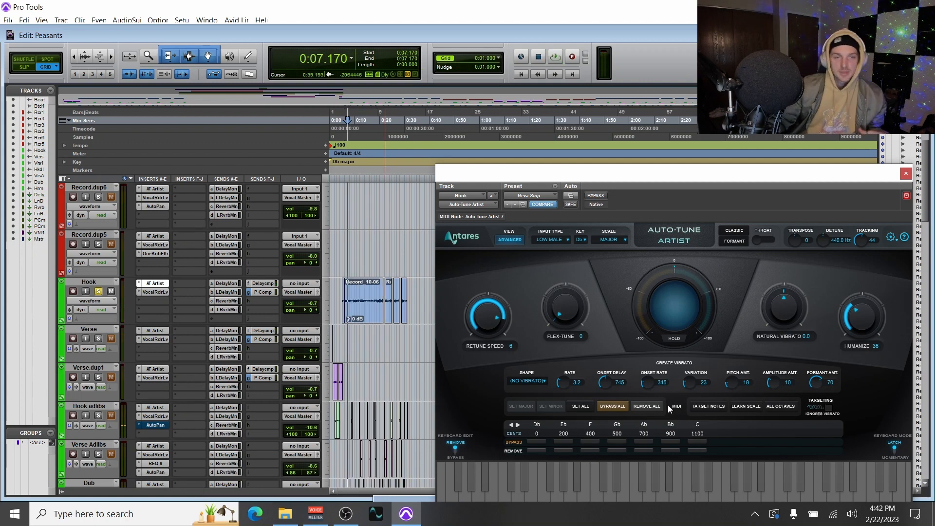
# - Play the Hook from 6 seconds, raising Create Vibrato's Pitch Amt to 100, Amplitude Amt to 30 and Formant Amt to 100, and stop
pyautogui.click(346, 181)
pyautogui.press('space')
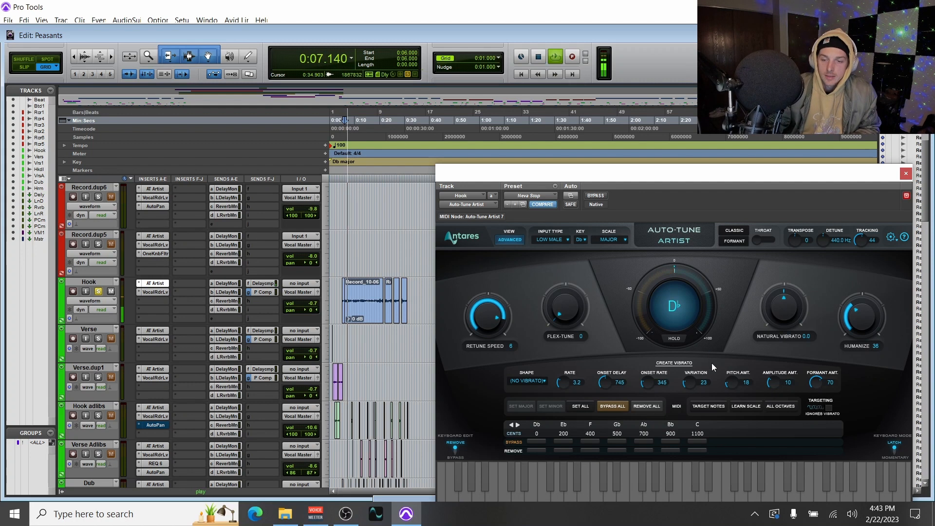
pyautogui.moveTo(731, 385); pyautogui.dragTo(775, 290)
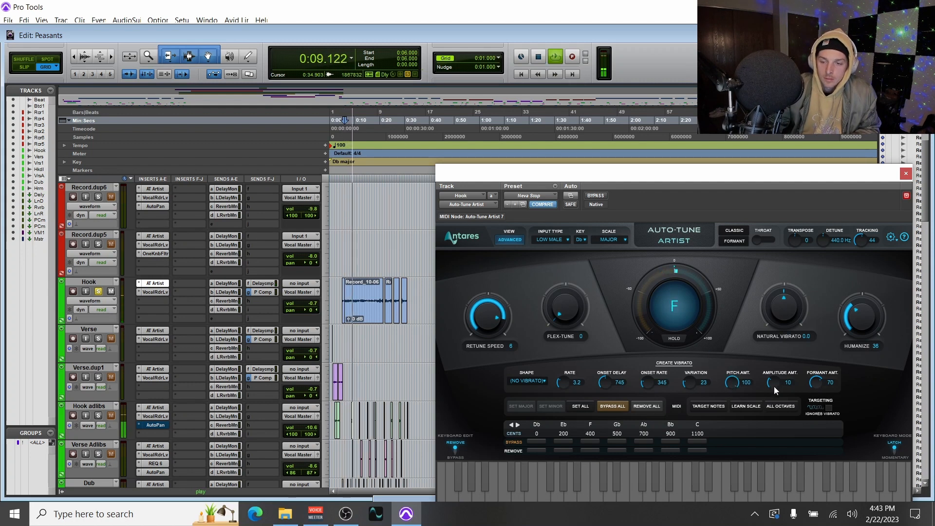
pyautogui.moveTo(773, 387); pyautogui.dragTo(776, 287)
pyautogui.moveTo(816, 383); pyautogui.dragTo(832, 280)
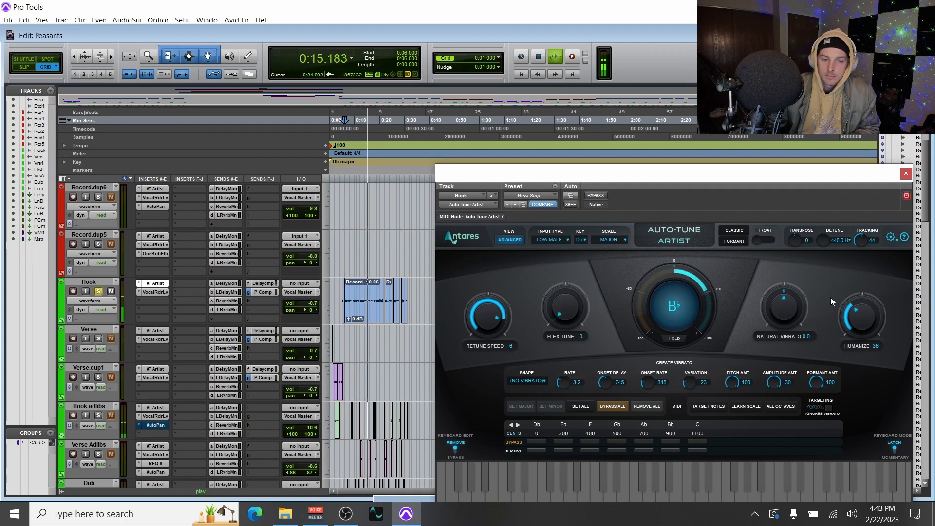
pyautogui.press('space')
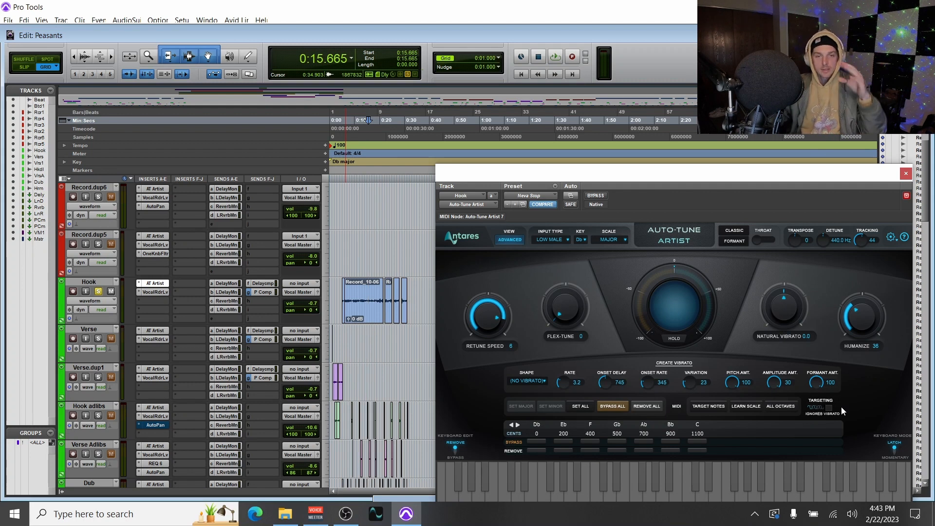
# - Load the Record preset in the Hook's Auto-Tune and set the key to C# major, Retune Speed to 12 and Humanize to 44
pyautogui.click(581, 239)
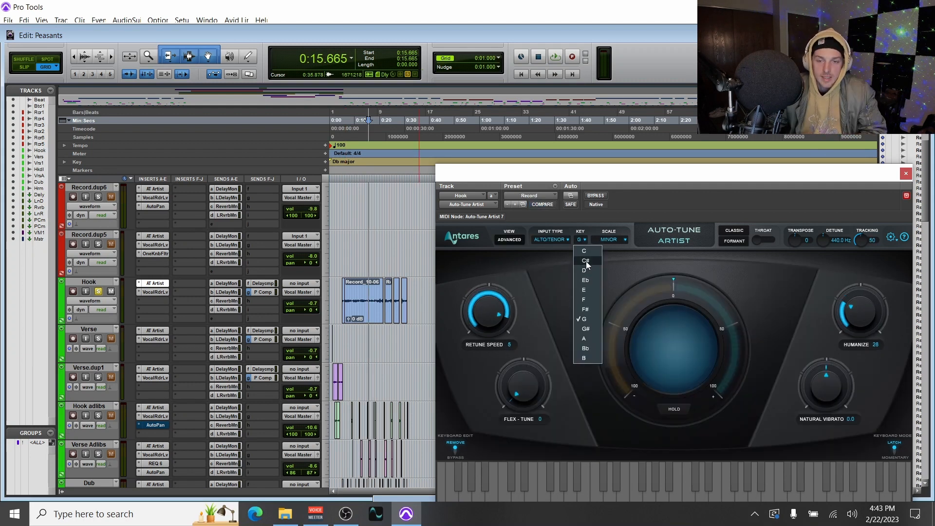
pyautogui.click(585, 261)
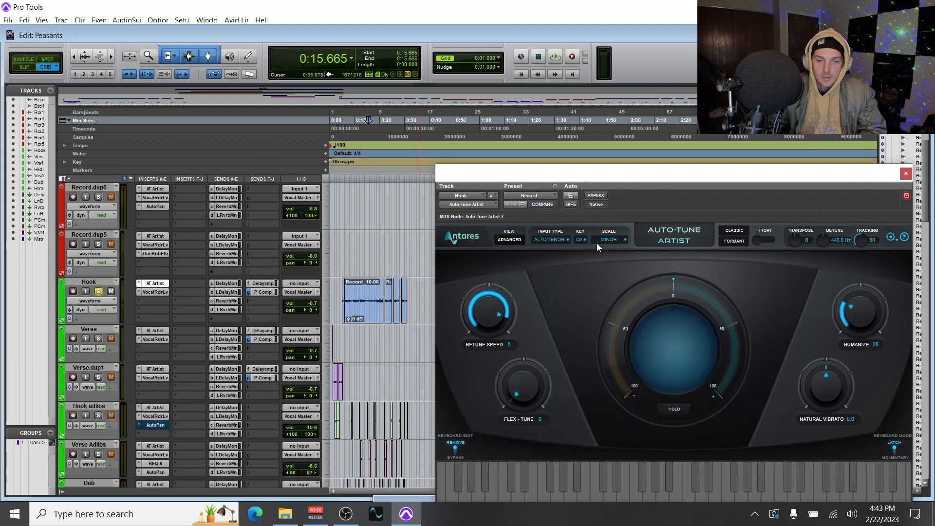
pyautogui.click(609, 239)
pyautogui.click(604, 254)
pyautogui.moveTo(489, 328); pyautogui.dragTo(490, 320)
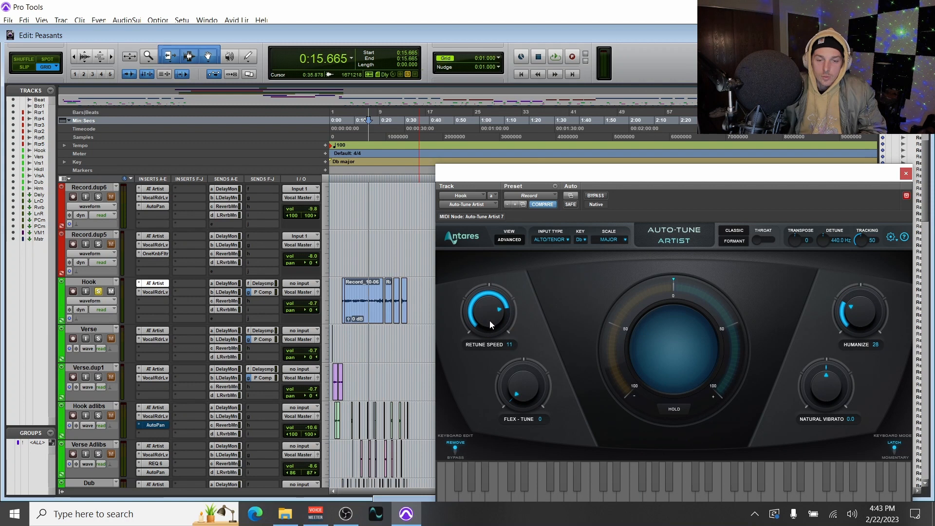
pyautogui.moveTo(869, 319); pyautogui.dragTo(858, 298)
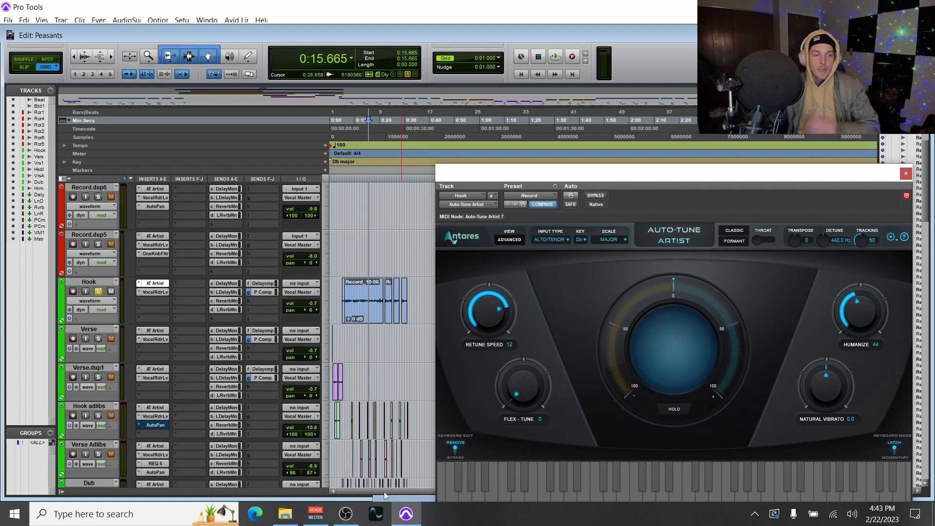
# - Play the Hook from 6 seconds, try Flex-Tune at 73 and 100, restore it to 0 and stop
pyautogui.click(344, 177)
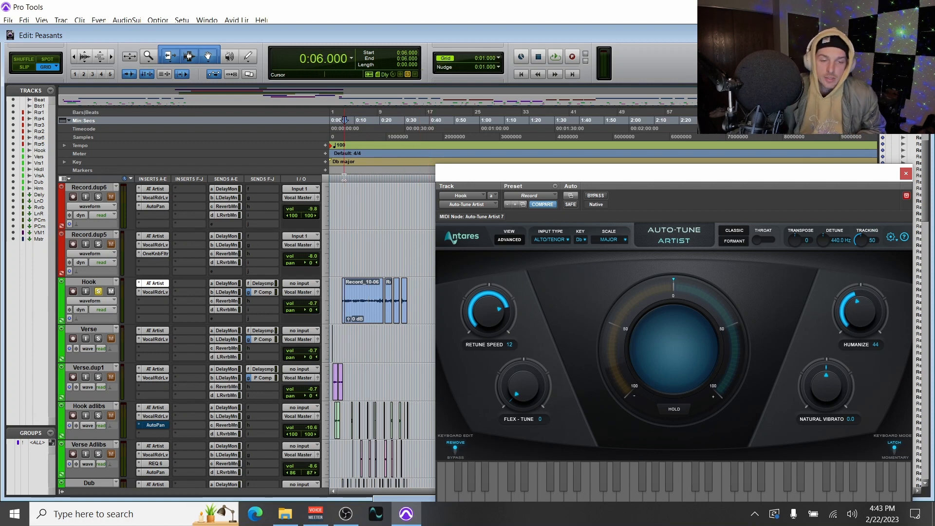
pyautogui.press('space')
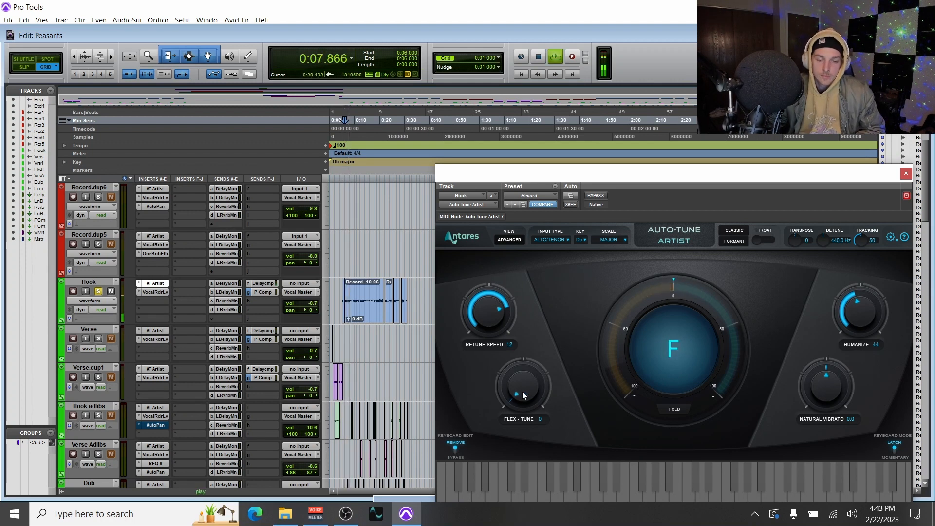
pyautogui.moveTo(522, 391); pyautogui.dragTo(544, 324)
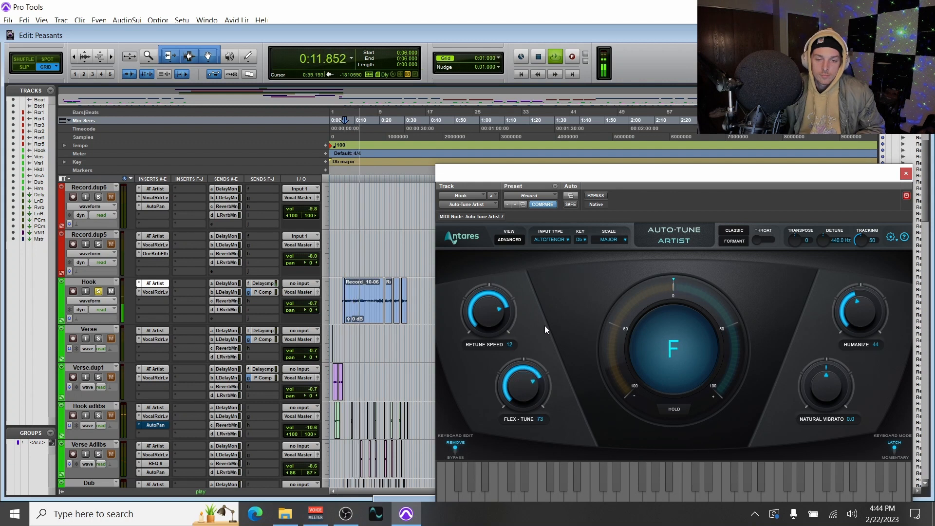
pyautogui.moveTo(525, 384); pyautogui.dragTo(531, 353)
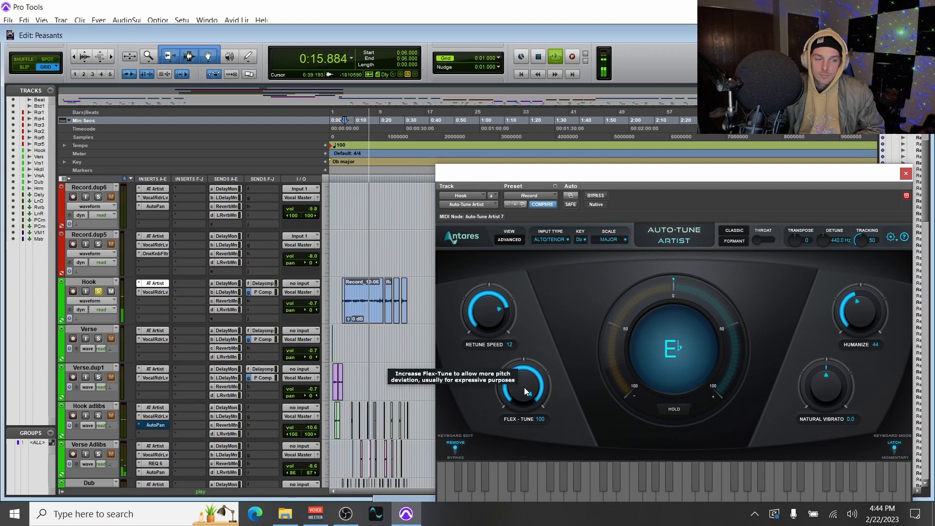
pyautogui.moveTo(524, 387); pyautogui.dragTo(499, 493)
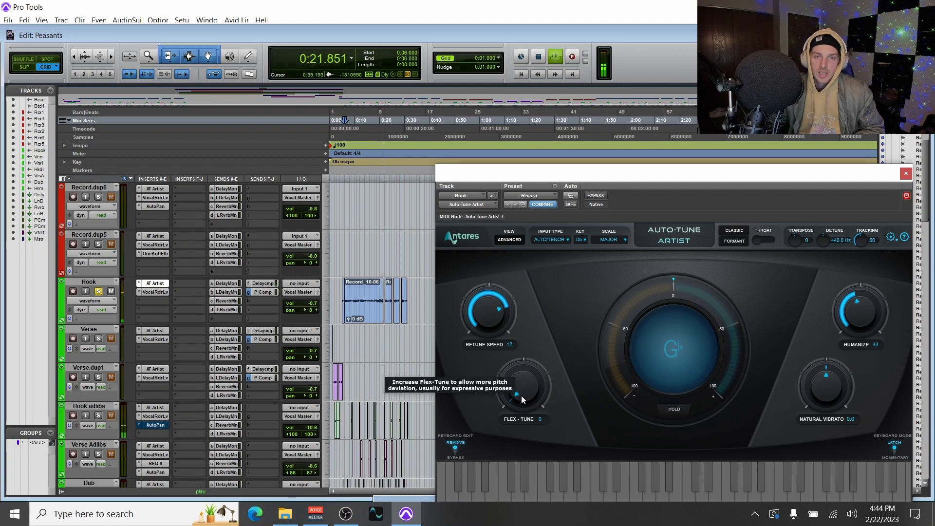
pyautogui.moveTo(521, 395); pyautogui.dragTo(527, 354)
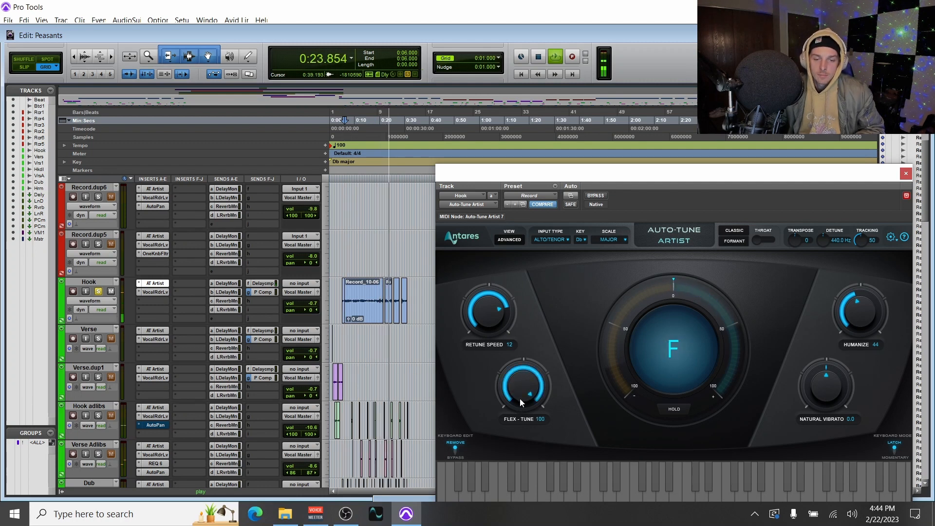
pyautogui.moveTo(522, 392); pyautogui.dragTo(523, 485)
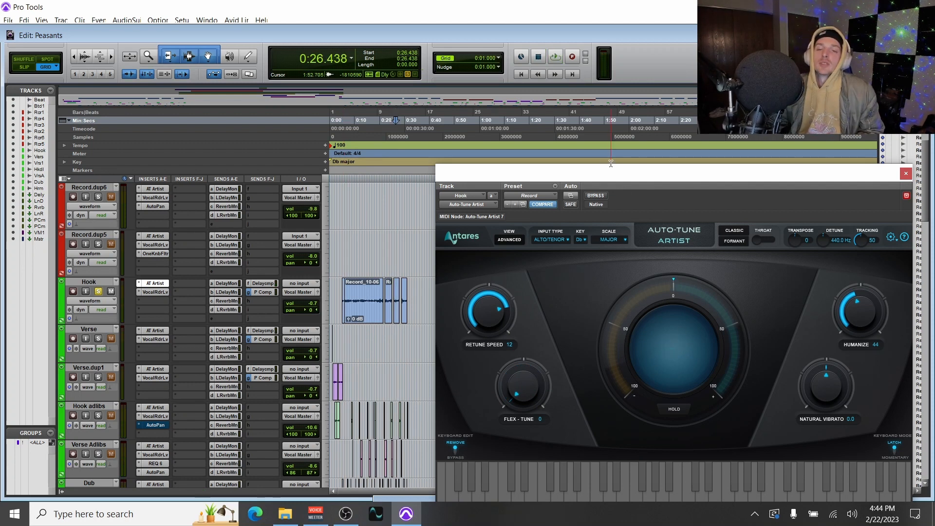
# - Play the Hook from 8 seconds, try Natural Vibrato at -1.0, restore it to 0.0 and stop
pyautogui.moveTo(613, 175); pyautogui.dragTo(574, 169)
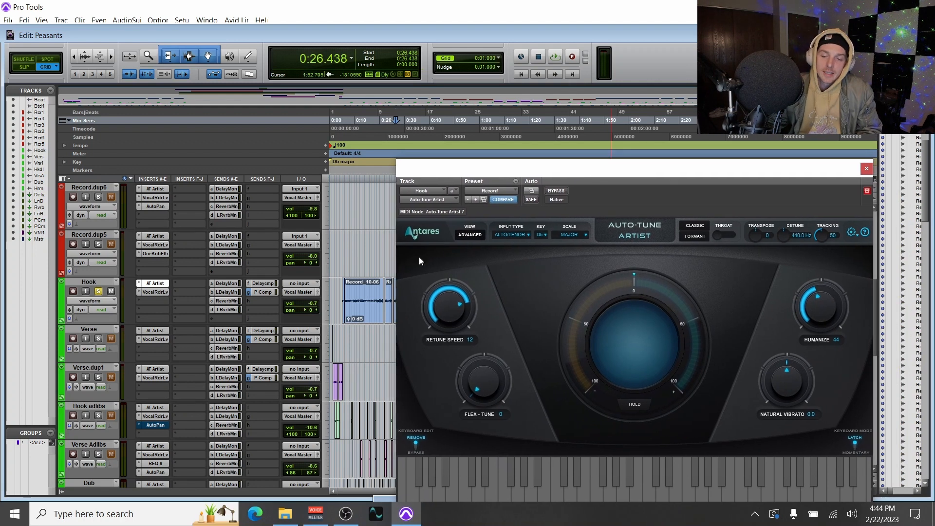
pyautogui.click(351, 187)
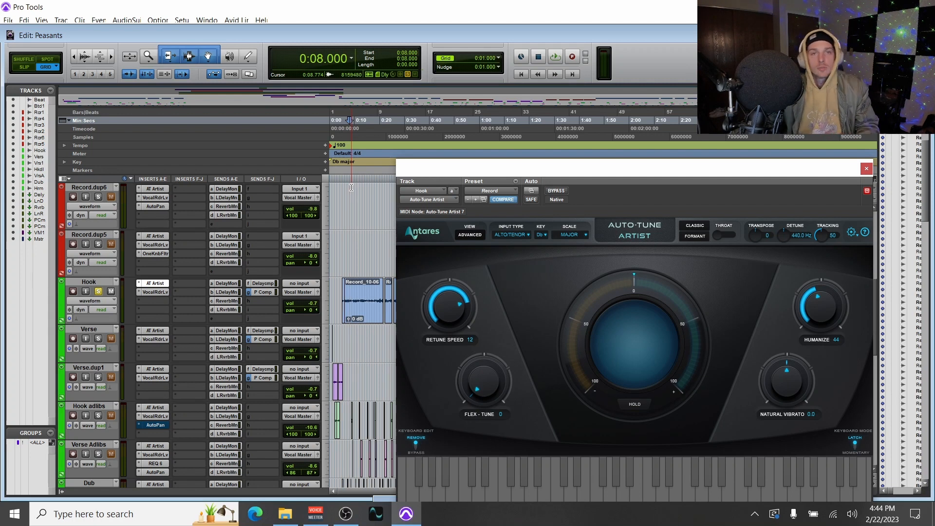
pyautogui.press('space')
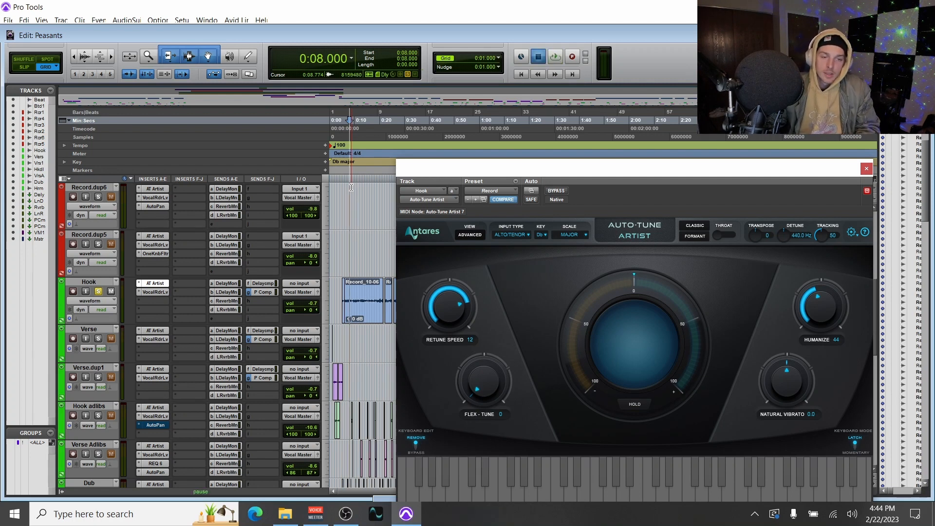
pyautogui.press('space')
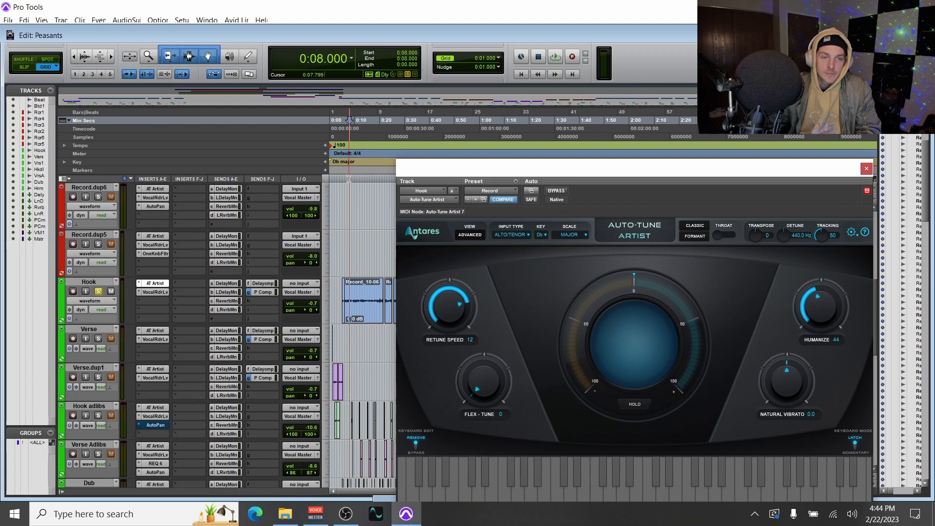
pyautogui.press('space')
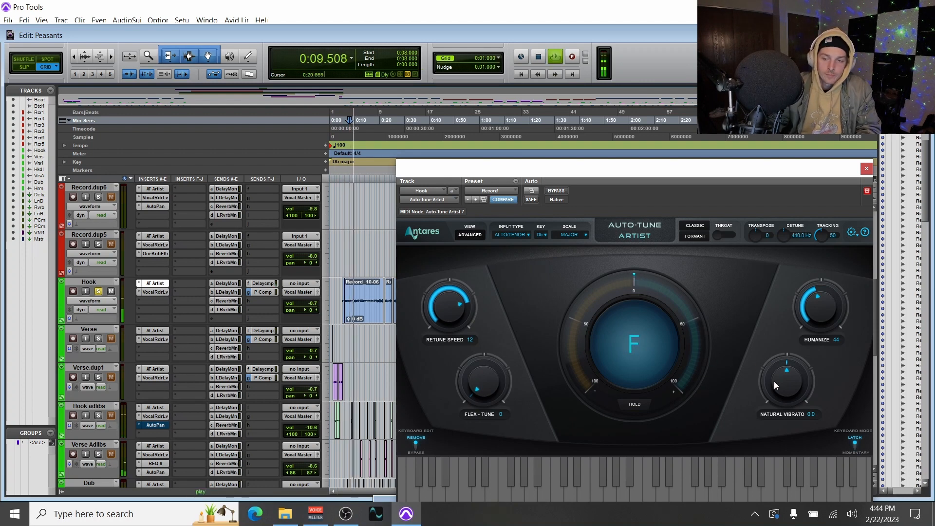
pyautogui.moveTo(784, 384)
pyautogui.mouseDown()
pyautogui.moveTo(785, 376)
pyautogui.moveTo(778, 385)
pyautogui.mouseUp()
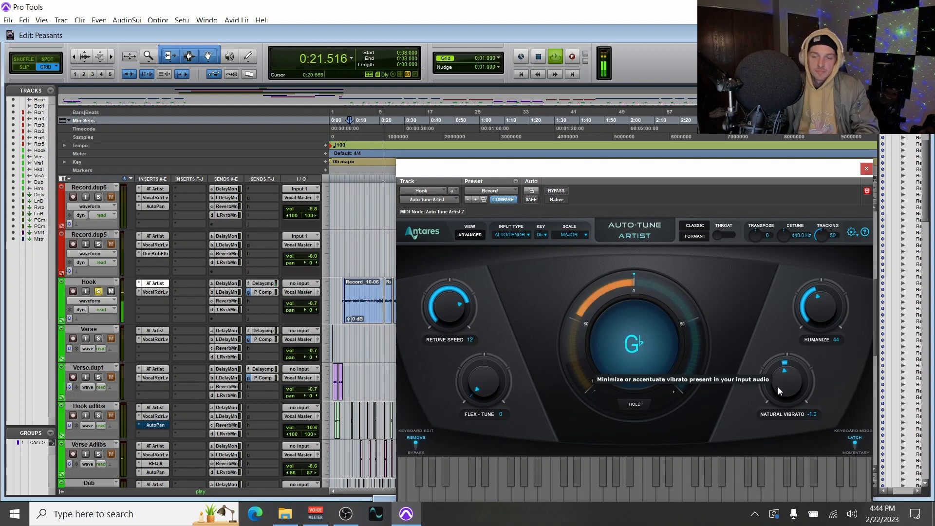
pyautogui.moveTo(788, 384); pyautogui.dragTo(785, 376)
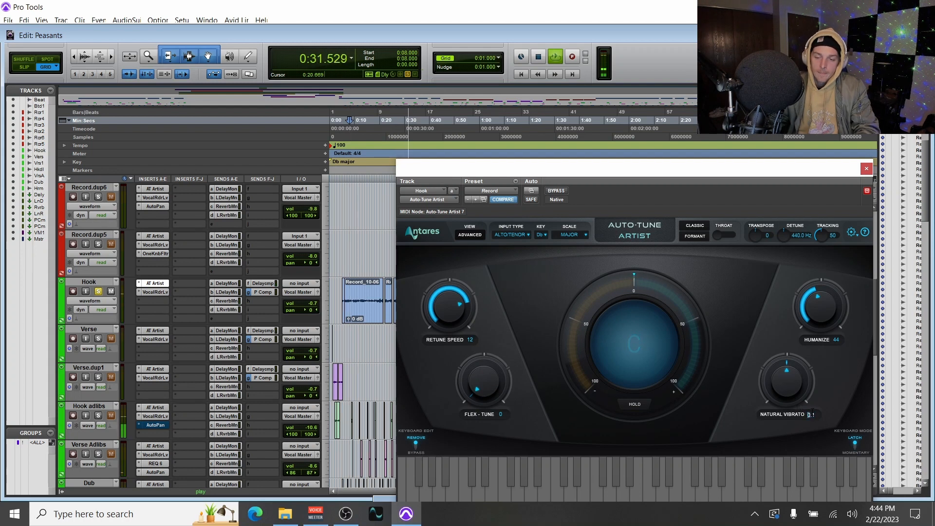
pyautogui.press('space')
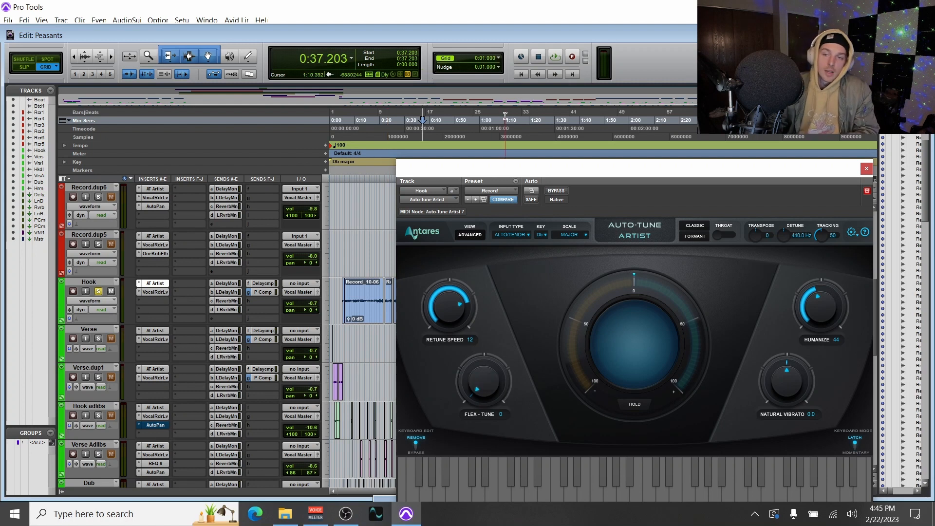
# - Move the Hook's Auto-Tune window clear of the webcam and toggle Use Low Latency in its settings
pyautogui.moveTo(603, 171); pyautogui.dragTo(352, 159)
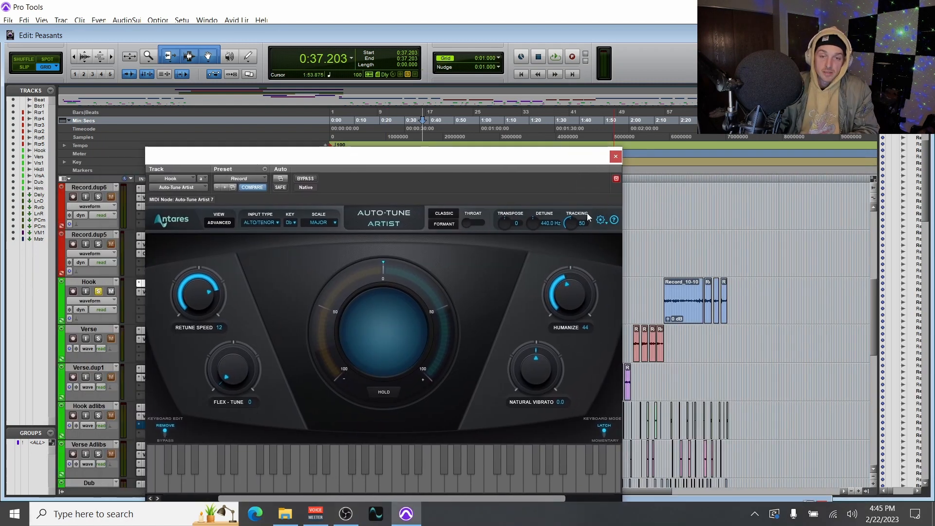
pyautogui.click(601, 222)
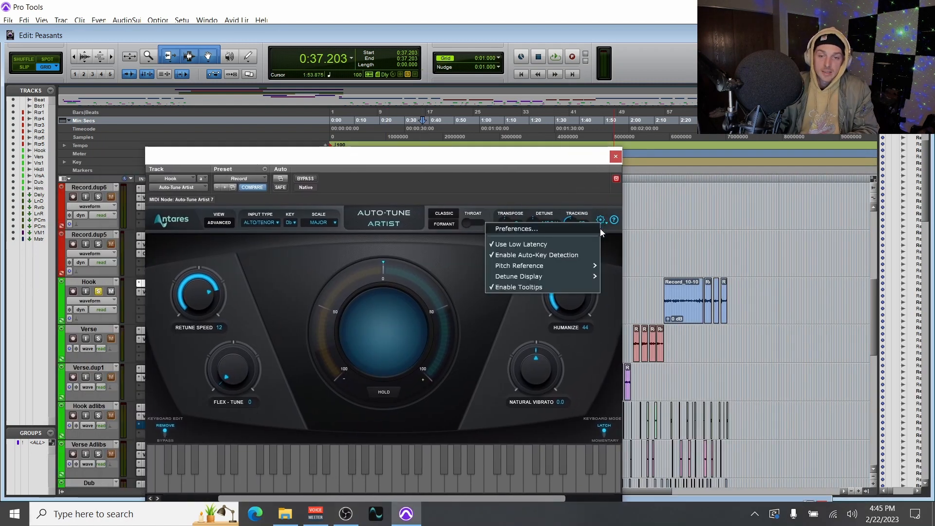
pyautogui.click(529, 243)
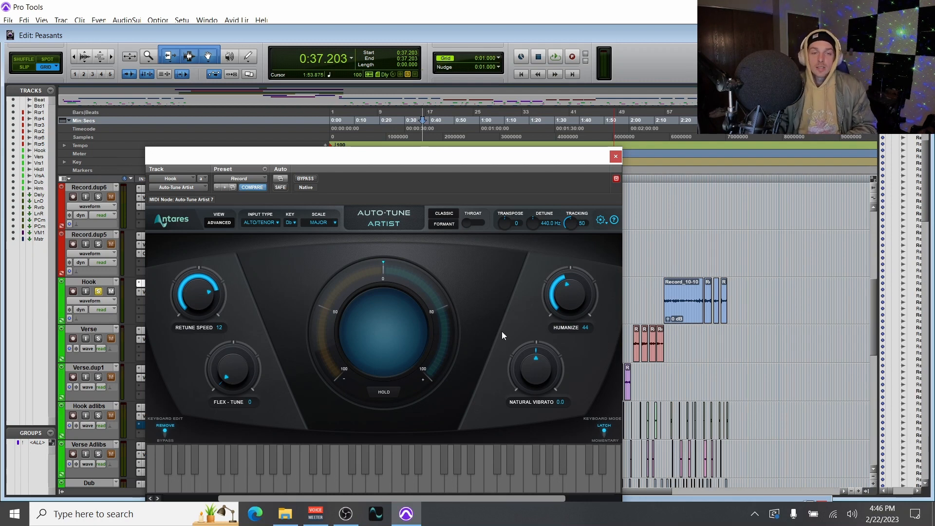
# - Replace the Hook's Auto-Tune Artist with Auto-Tune Access (mono) and reposition its window over the tracks
pyautogui.moveTo(300, 155); pyautogui.dragTo(356, 120)
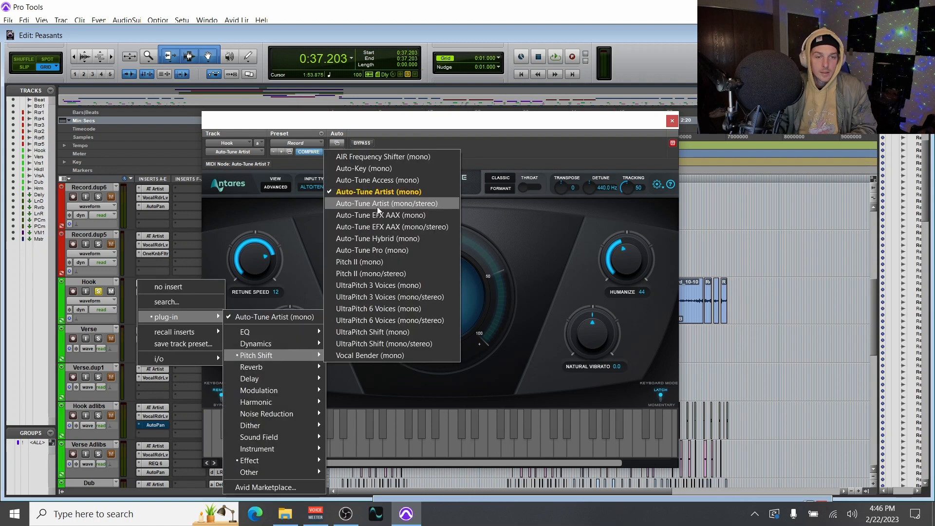
pyautogui.click(150, 283)
pyautogui.click(374, 187)
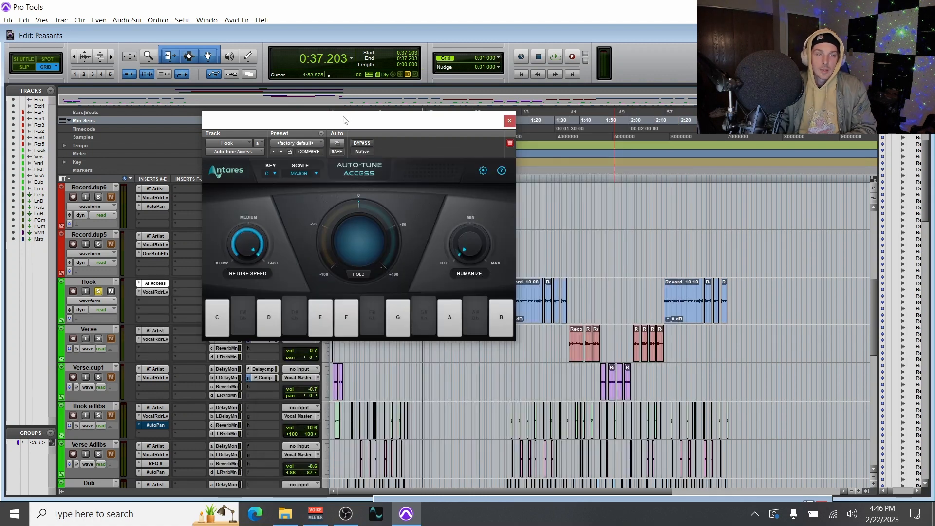
pyautogui.moveTo(344, 116); pyautogui.dragTo(396, 128)
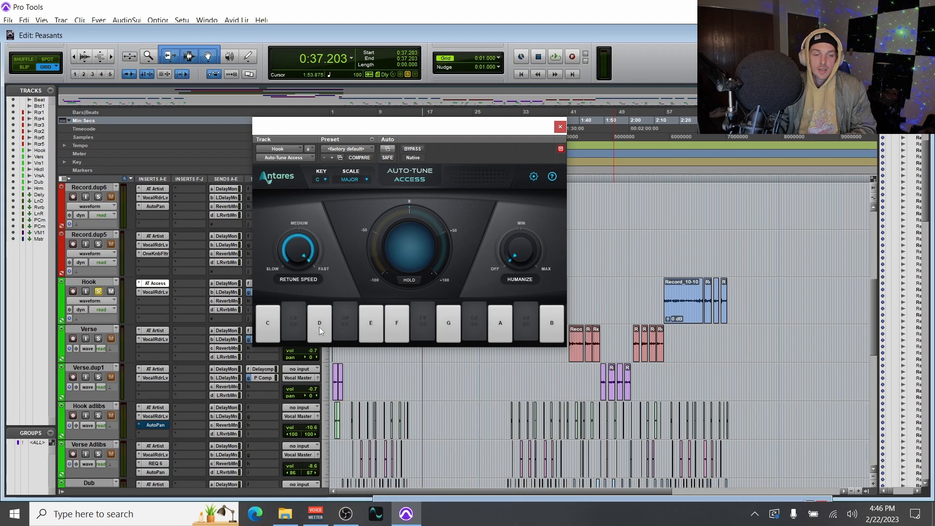
# - Try disabling the F and E notes on the Auto-Tune Access keyboard and enable both again
pyautogui.click(398, 324)
pyautogui.click(375, 325)
pyautogui.click(375, 327)
pyautogui.click(389, 324)
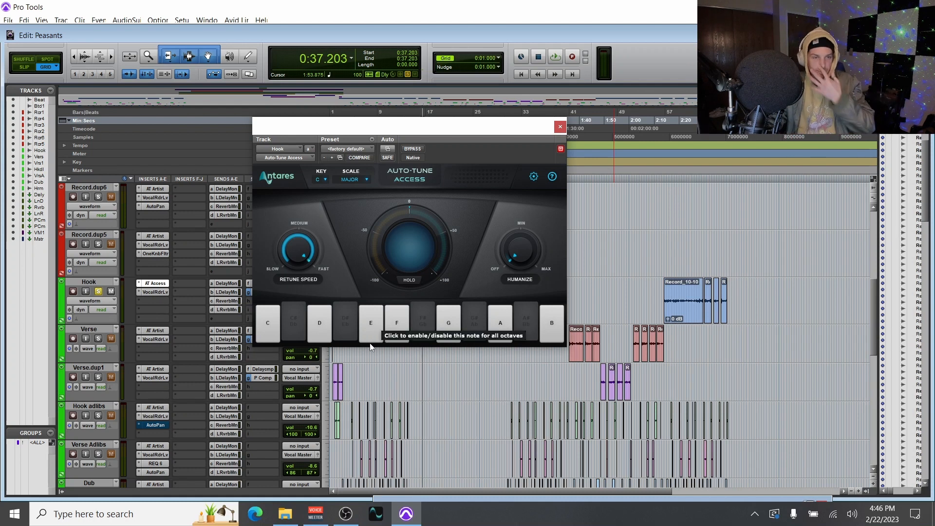
# - Replace the Hook's Auto-Tune Access with Auto-Tune EFX AAX (mono)
pyautogui.click(151, 284)
pyautogui.moveTo(185, 317)
pyautogui.moveTo(259, 355)
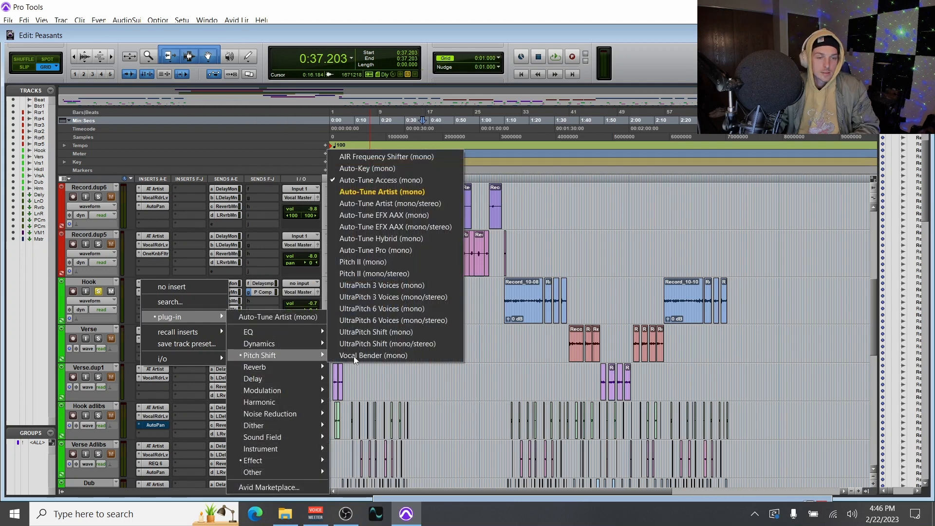
pyautogui.click(387, 217)
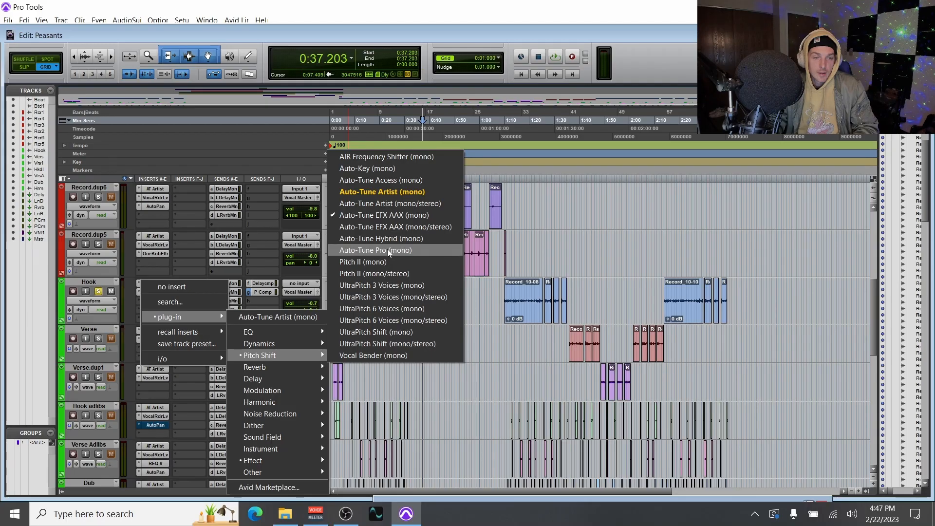
# - Replace the Hook's Auto-Tune EFX with Auto-Tune Pro (mono) and switch it from Auto to Graph mode
pyautogui.click(387, 250)
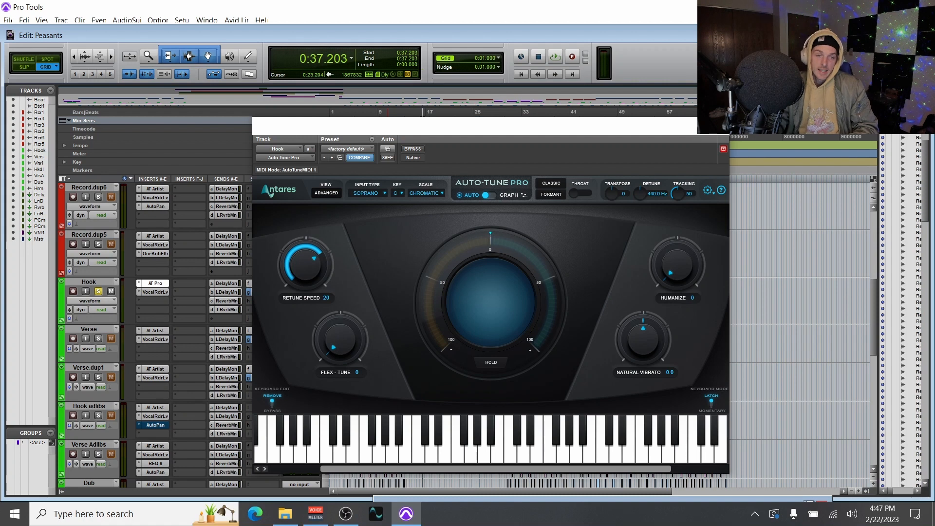
pyautogui.click(489, 196)
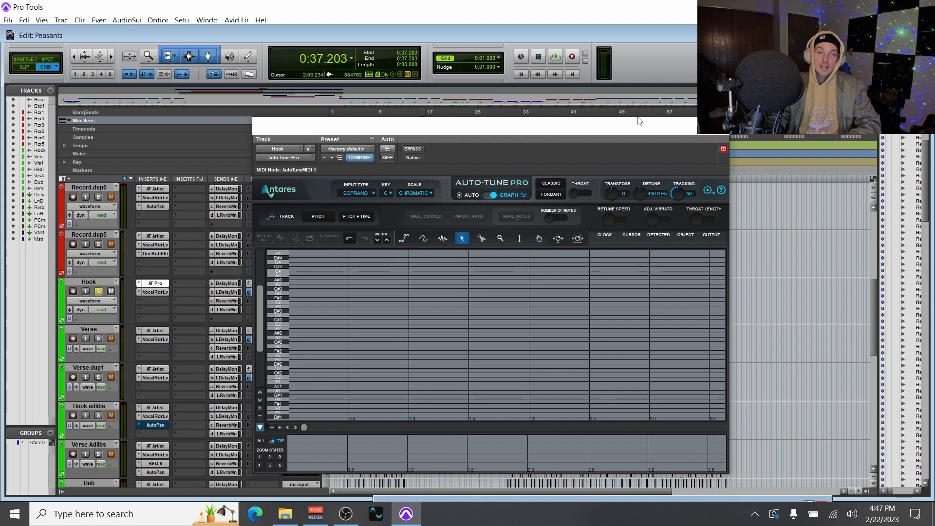
# - Replace the Hook's Auto-Tune Pro with Auto-Tune Hybrid (mono)
pyautogui.click(139, 283)
pyautogui.moveTo(185, 317)
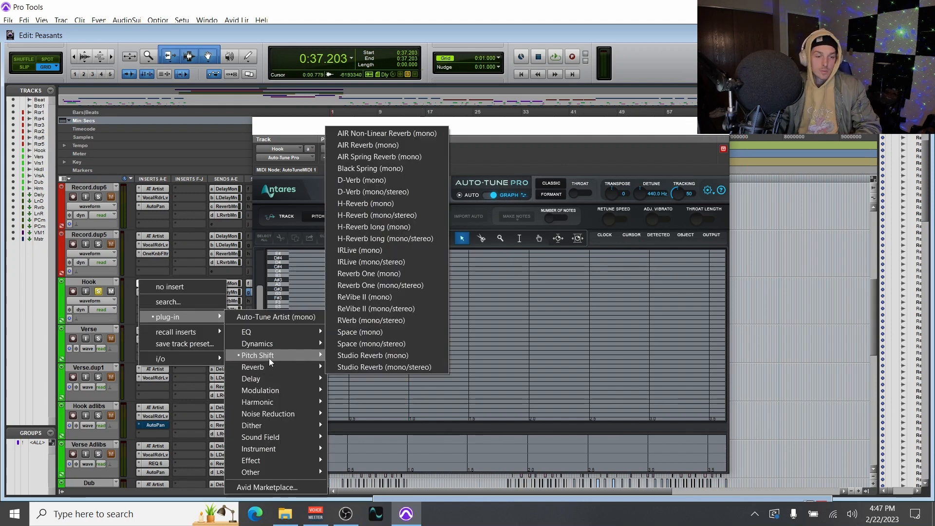
pyautogui.moveTo(257, 355)
pyautogui.click(369, 239)
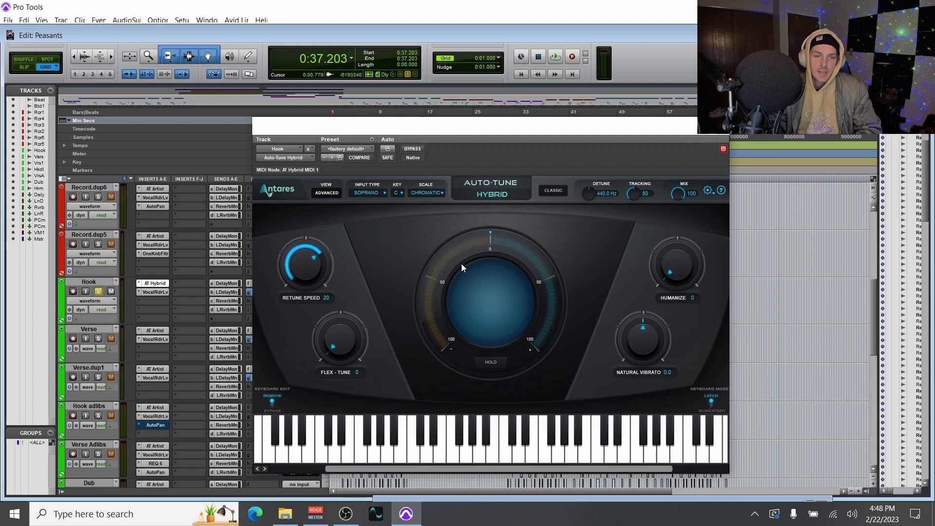
# - Look over the pitch-shift plug-ins offered for the Hook's first insert and keep Auto-Tune Hybrid (mono) selected
pyautogui.click(204, 316)
pyautogui.moveTo(170, 318)
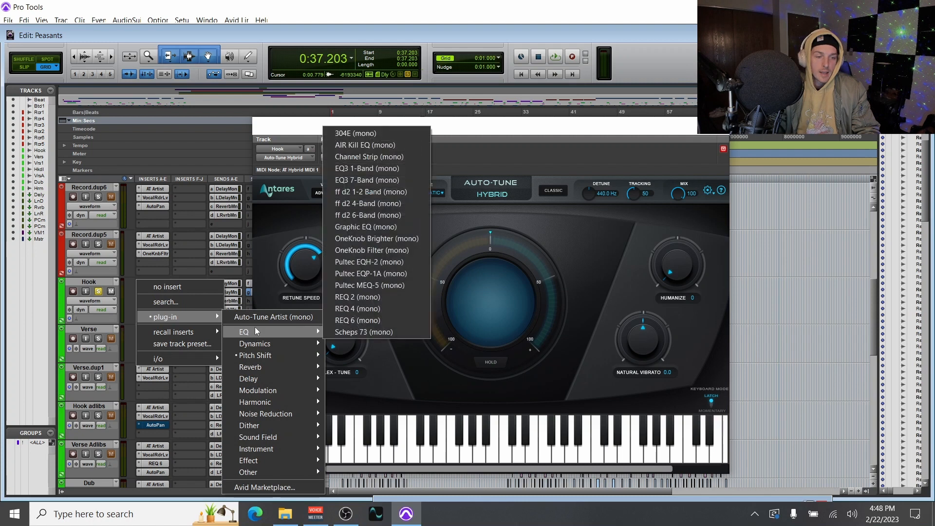
pyautogui.moveTo(264, 360)
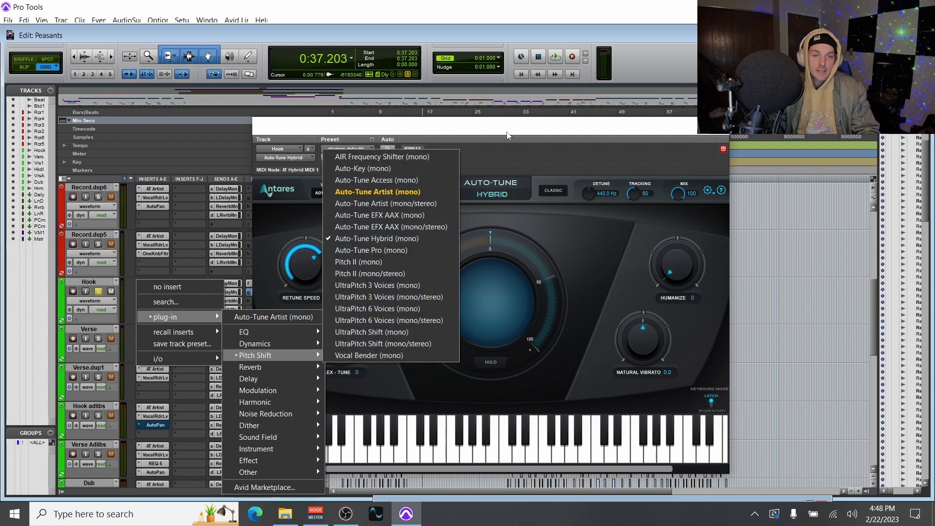
pyautogui.click(385, 239)
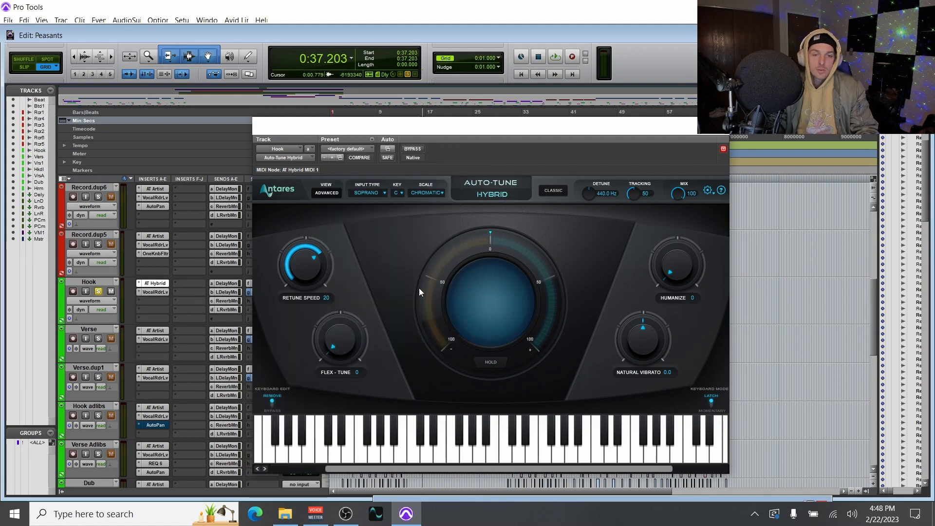
# - Look at Auto-Tune Hybrid's Advanced view, return to the basic view, and view its general preferences without saving
pyautogui.click(328, 193)
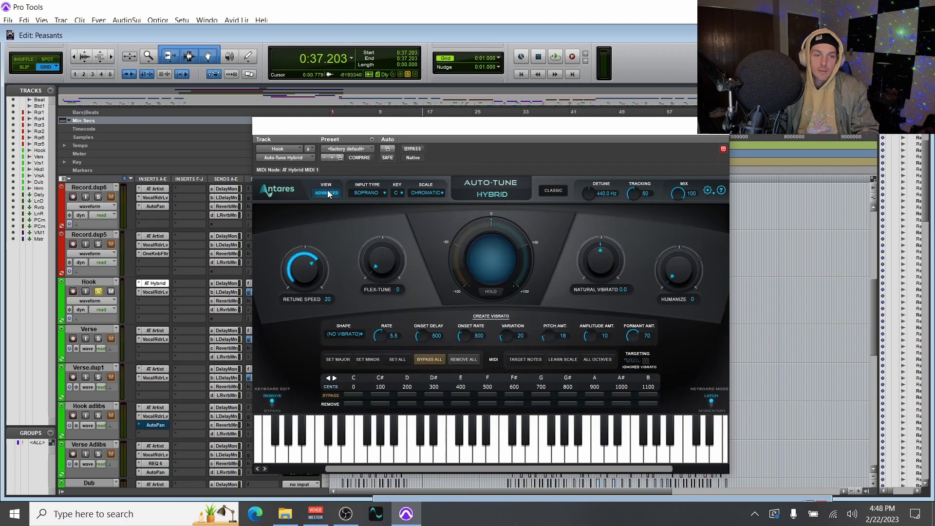
pyautogui.click(330, 195)
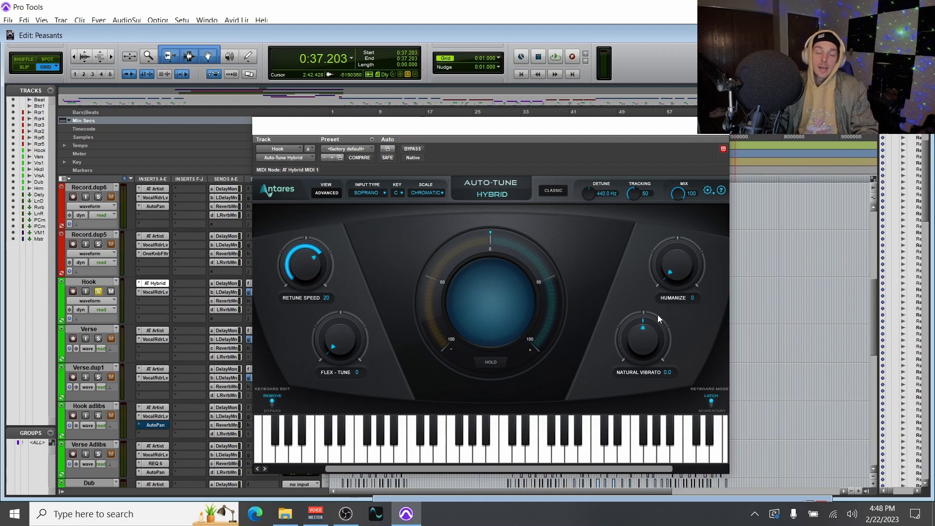
pyautogui.click(707, 190)
pyautogui.click(632, 199)
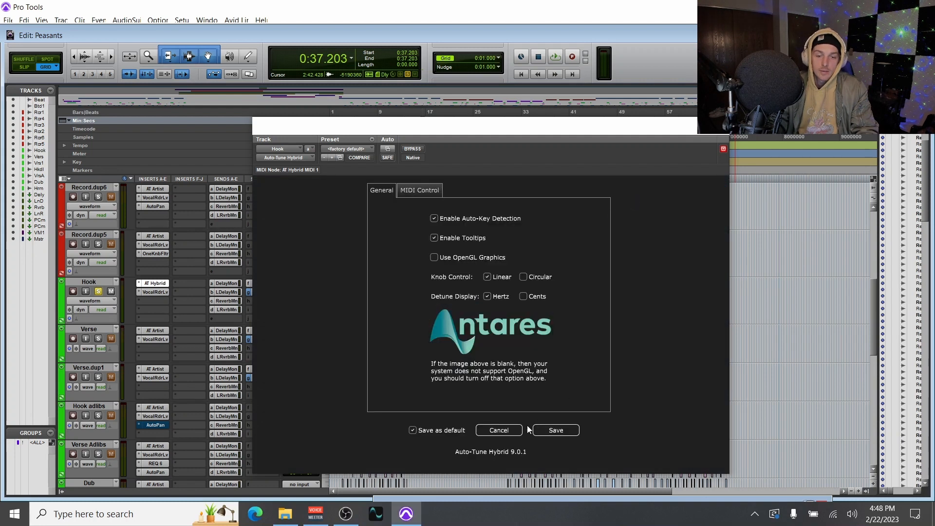
pyautogui.click(514, 432)
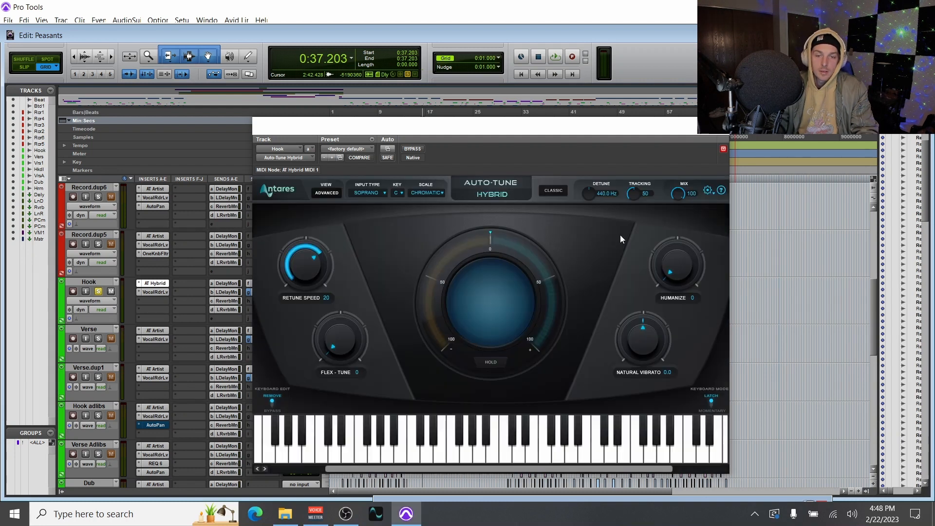
# - Check Auto-Tune Hybrid's Auto-Key detection and other quick settings, and close the plug-in window
pyautogui.click(708, 190)
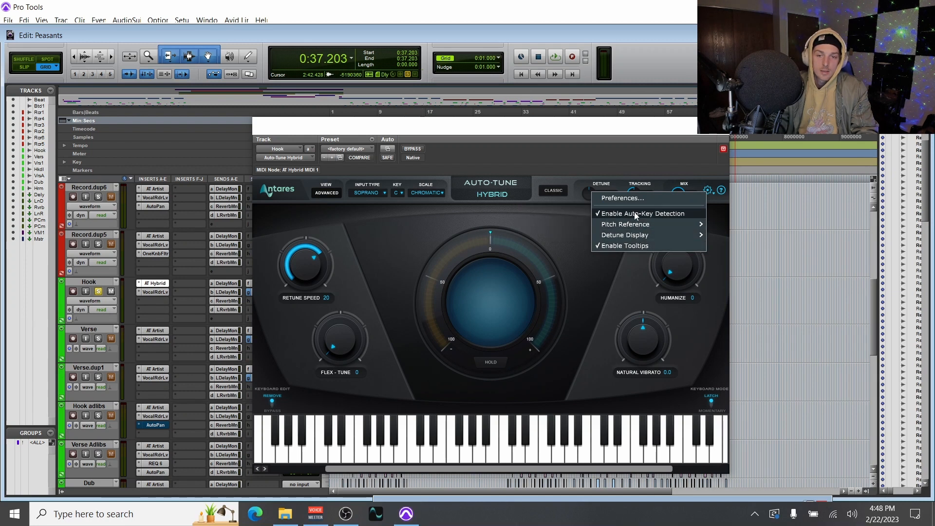
pyautogui.click(572, 224)
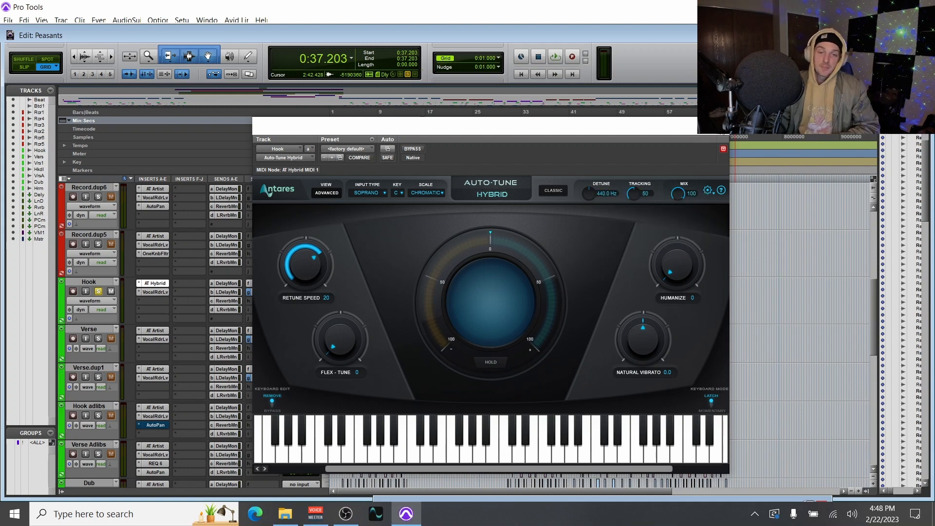
pyautogui.click(721, 125)
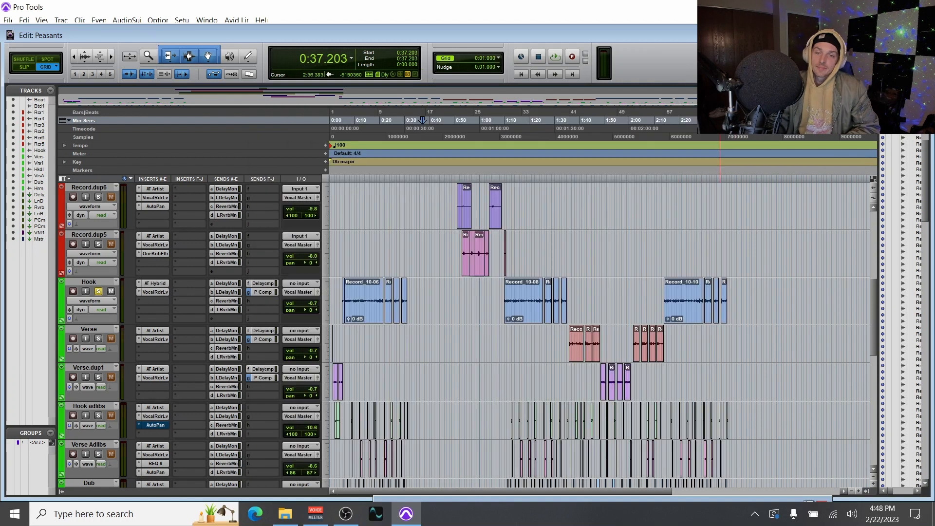